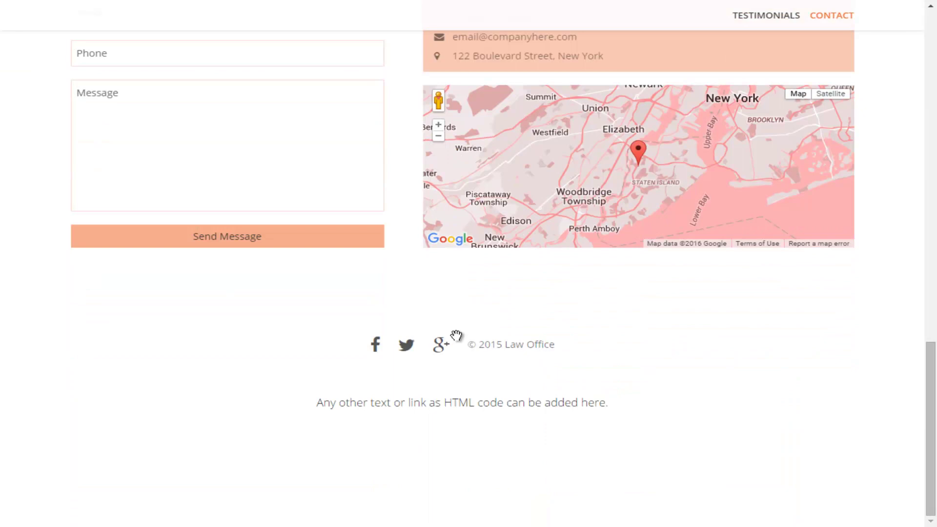
Scroll the law-office page preview back up to the home slider editor
scroll(455, 335, up, 20)
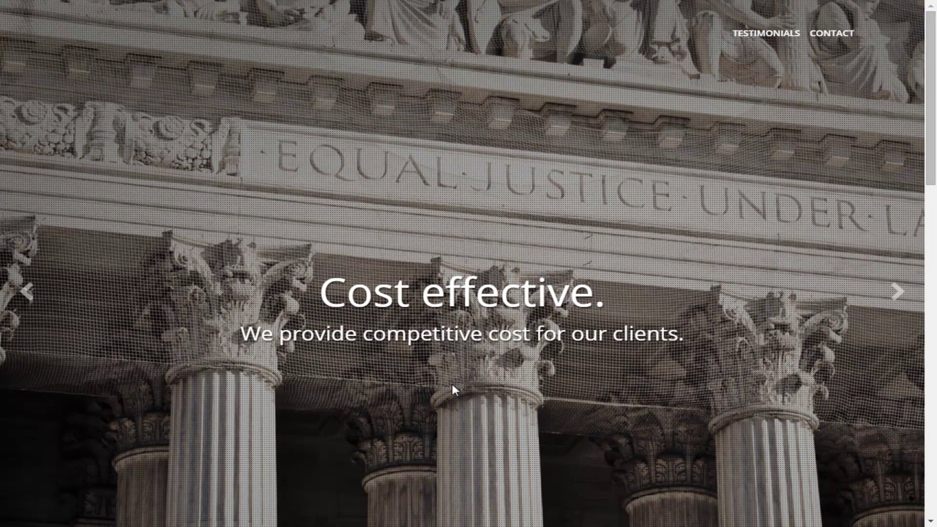
scroll(453, 389, up, 3)
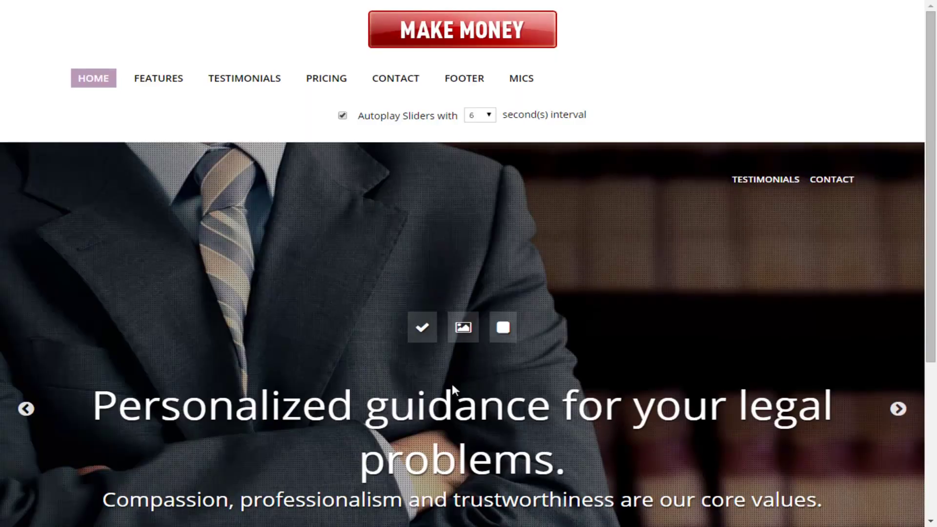
key(Tab)
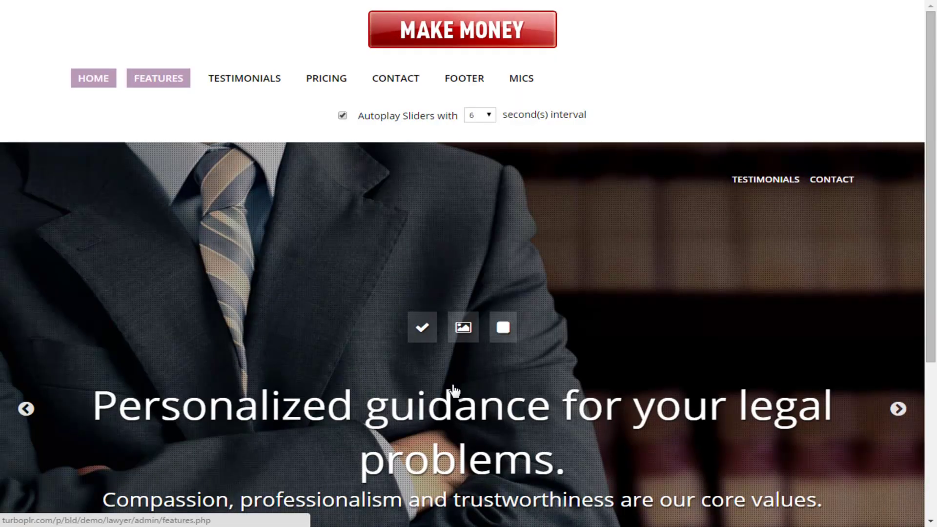
key(Tab)
key(Tab)
key(Tab)
key(Tab)
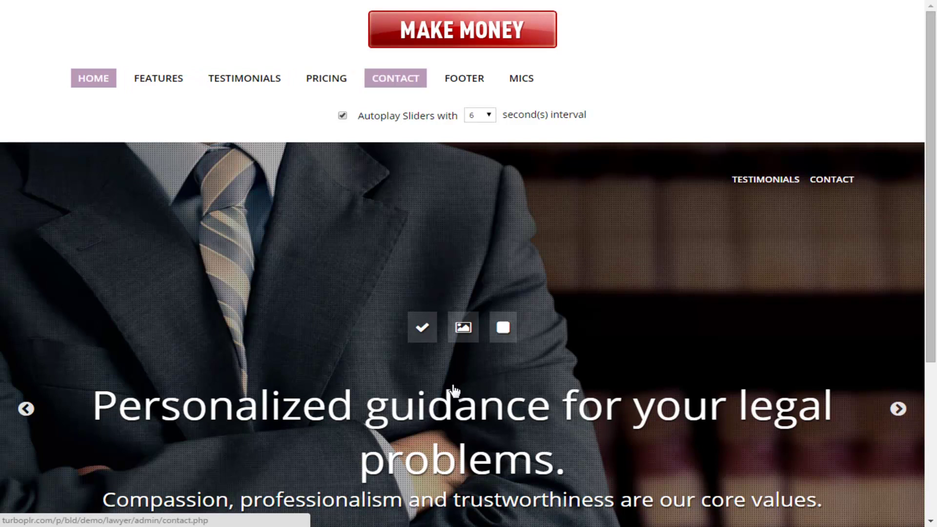
click(453, 391)
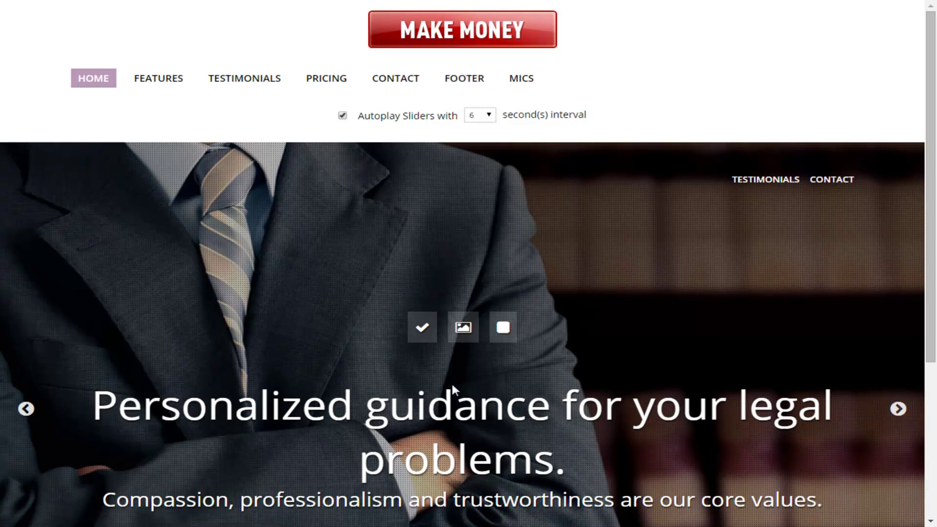
scroll(453, 390, down, 5)
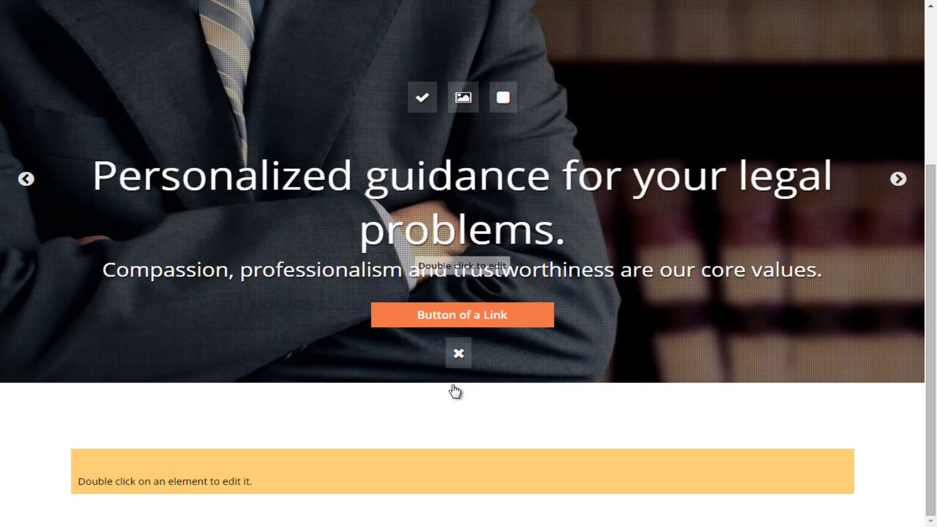
scroll(453, 391, up, 3)
scroll(453, 390, up, 2)
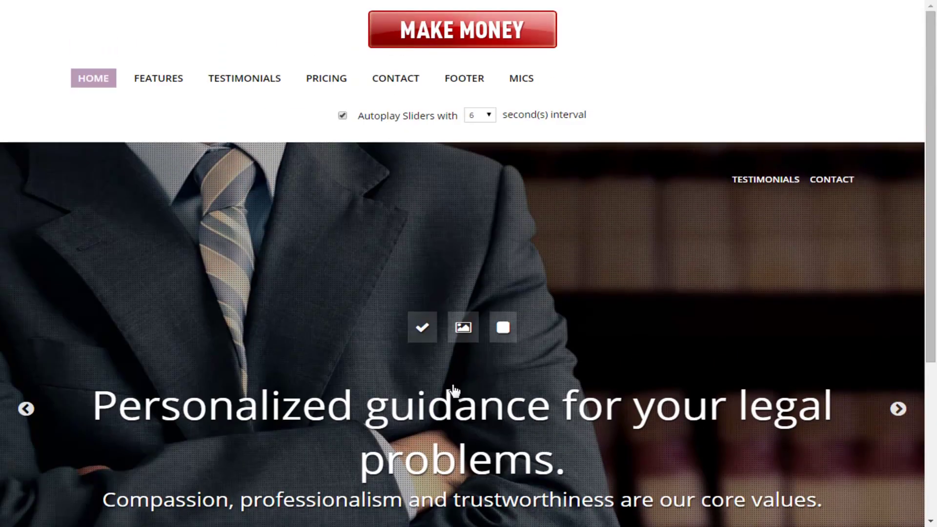
scroll(453, 390, down, 5)
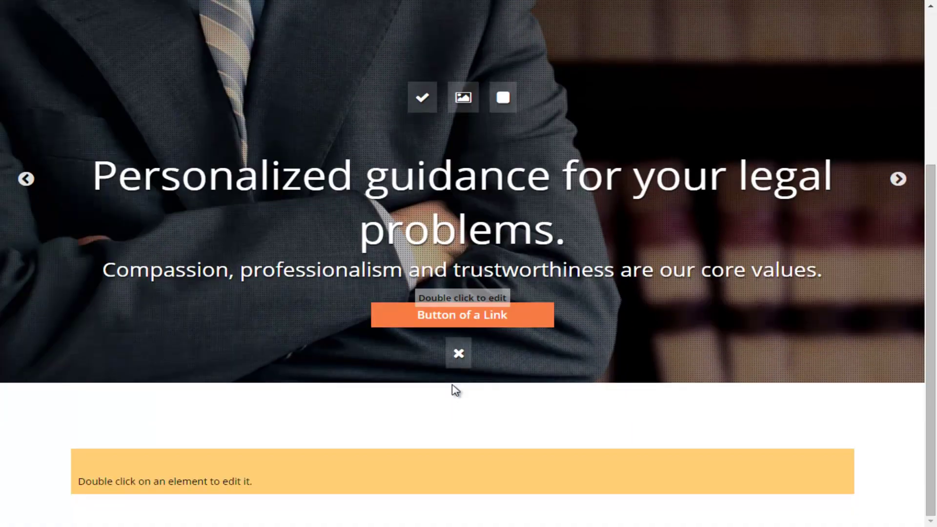
scroll(455, 390, up, 4)
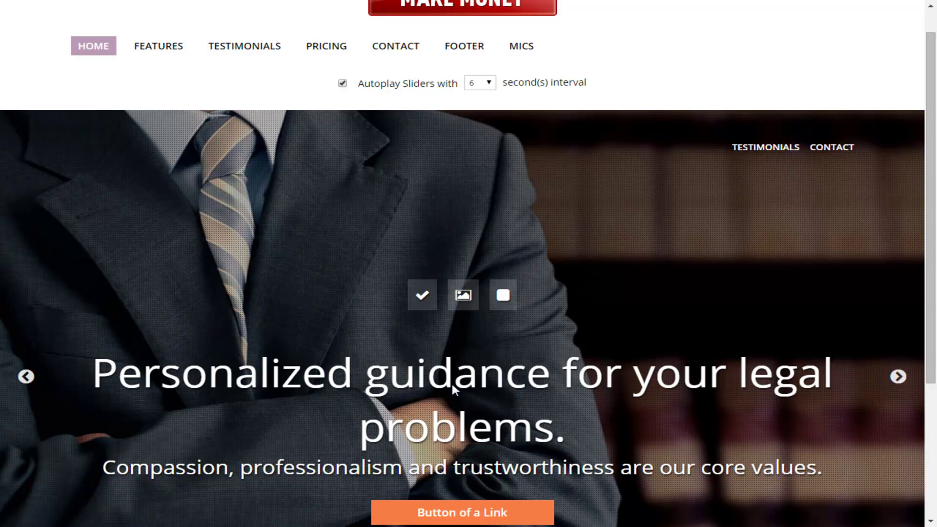
scroll(453, 388, up, 1)
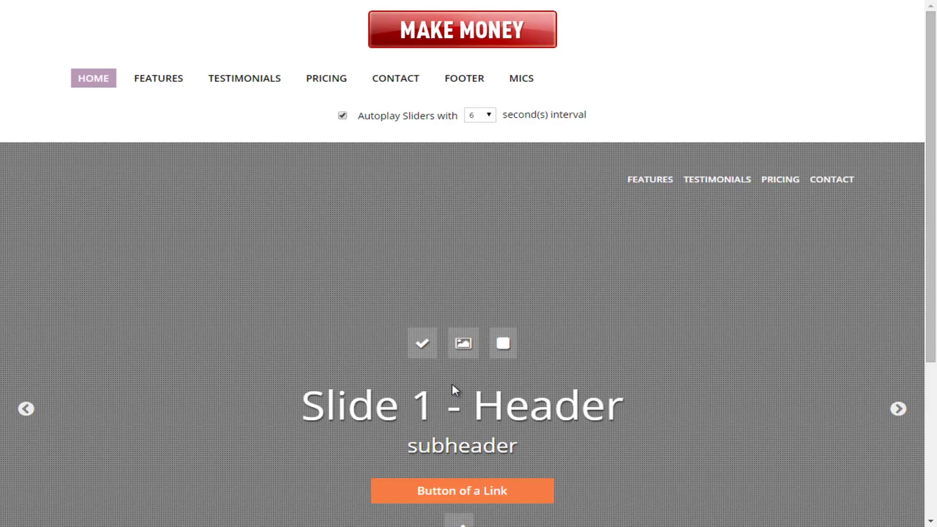
scroll(455, 389, down, 1)
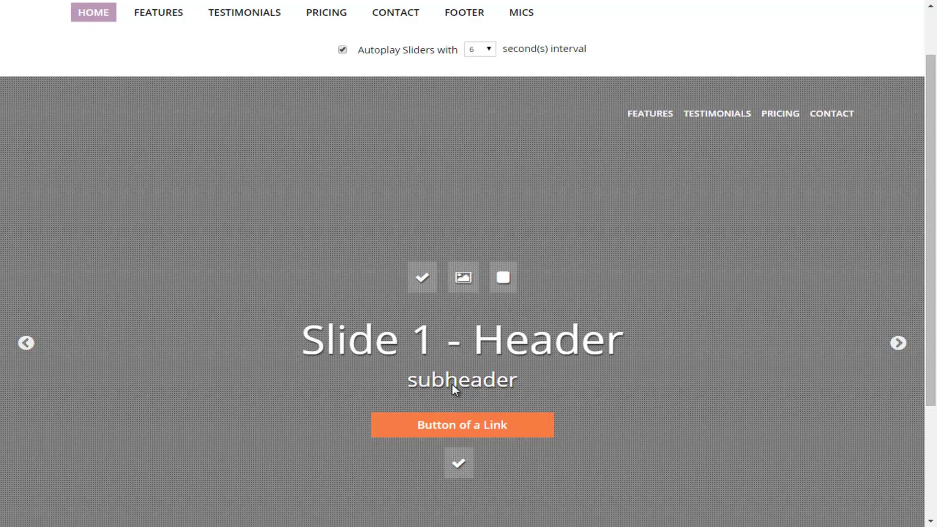
scroll(455, 389, up, 2)
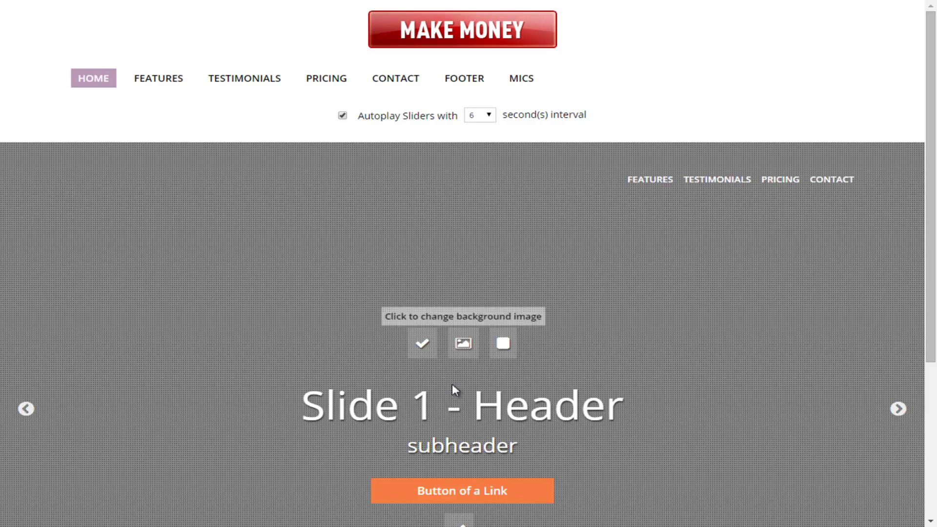
Replace Slide 1's background with size-WM2A7421-1517.jpg from the Downloads folder
click(454, 387)
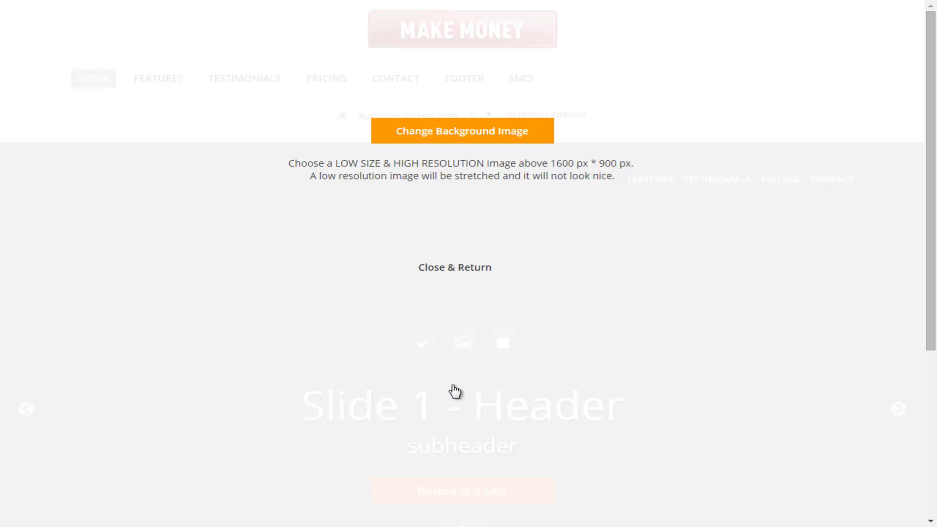
click(454, 390)
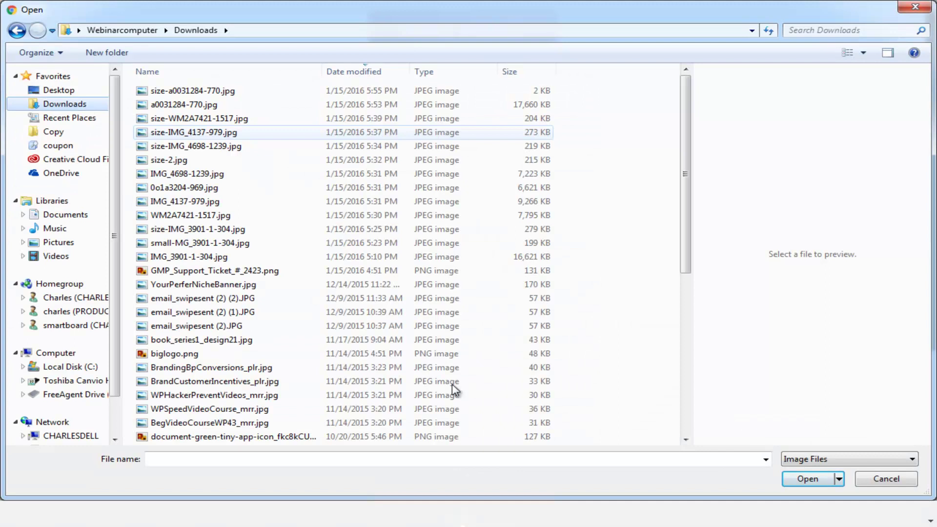
key(Up)
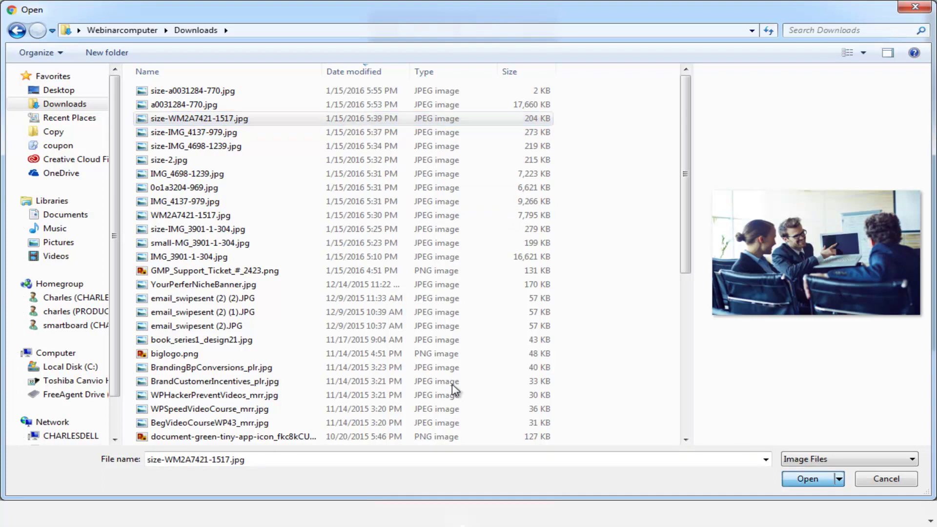
key(Return)
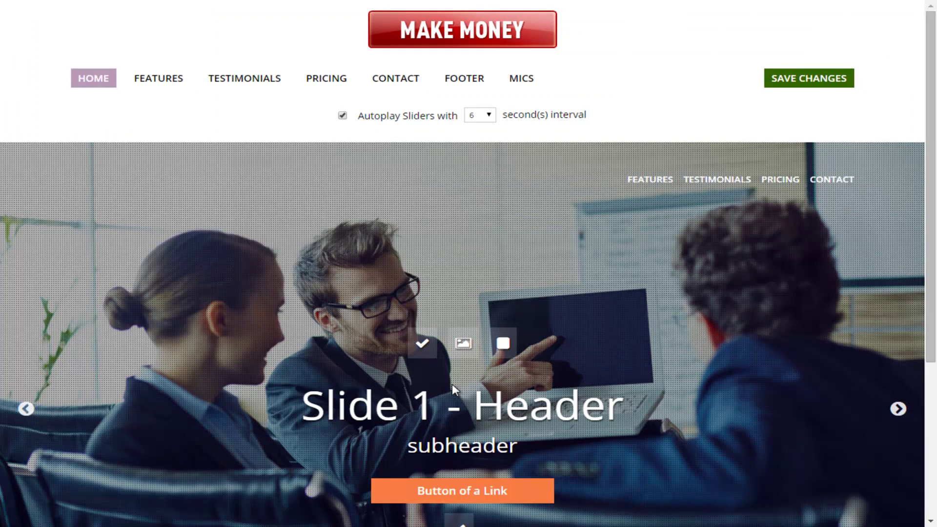
Keep Slide 1 visible with its dotted image filter on, and save the landing page
scroll(454, 389, down, 2)
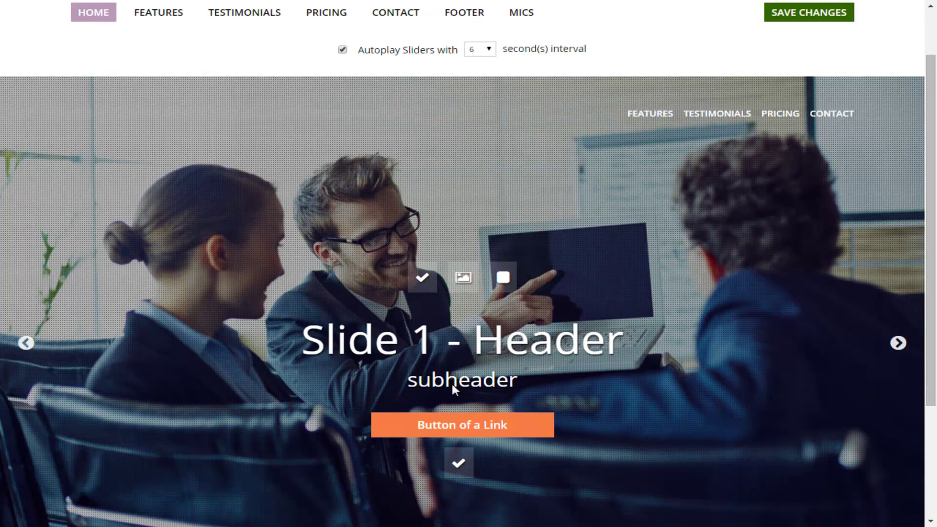
scroll(454, 389, up, 2)
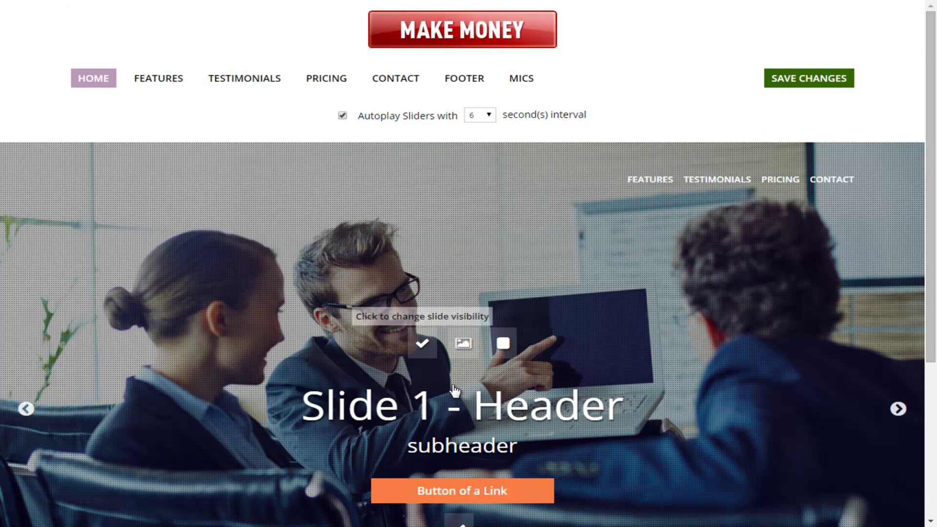
click(454, 389)
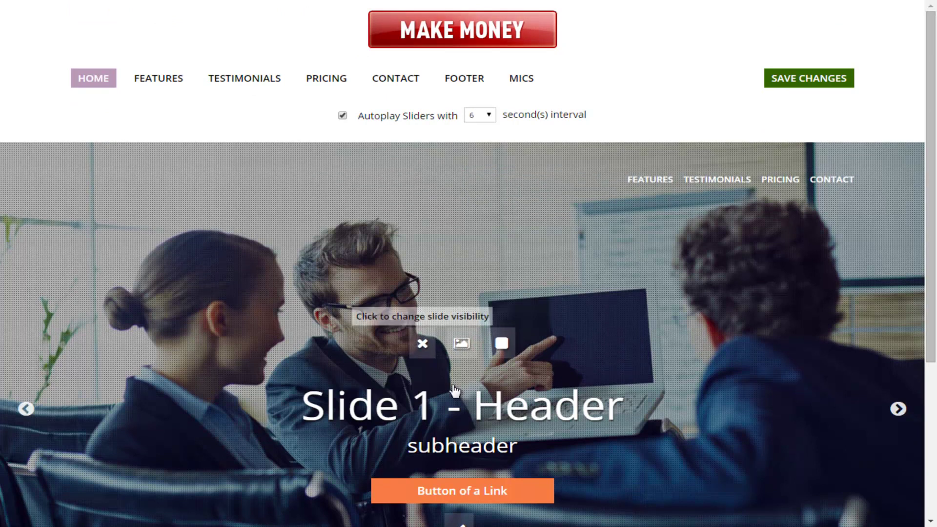
click(454, 389)
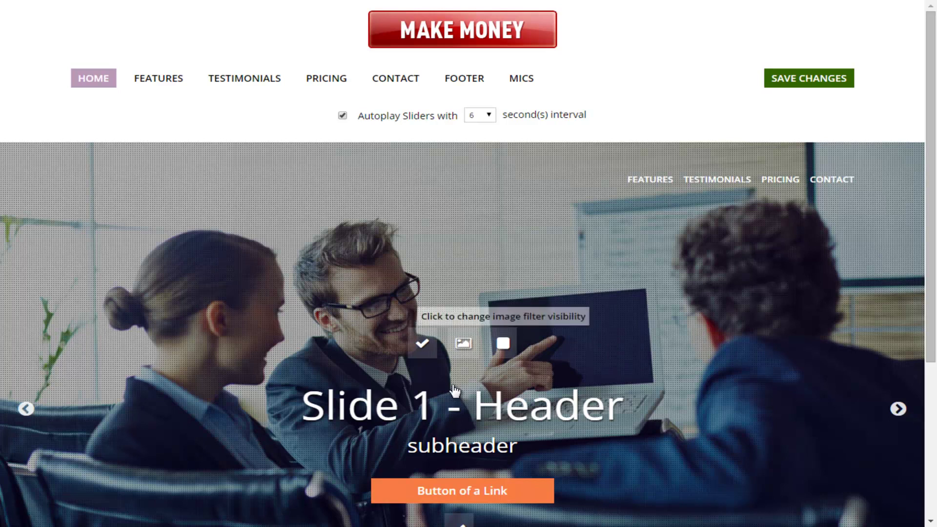
click(454, 389)
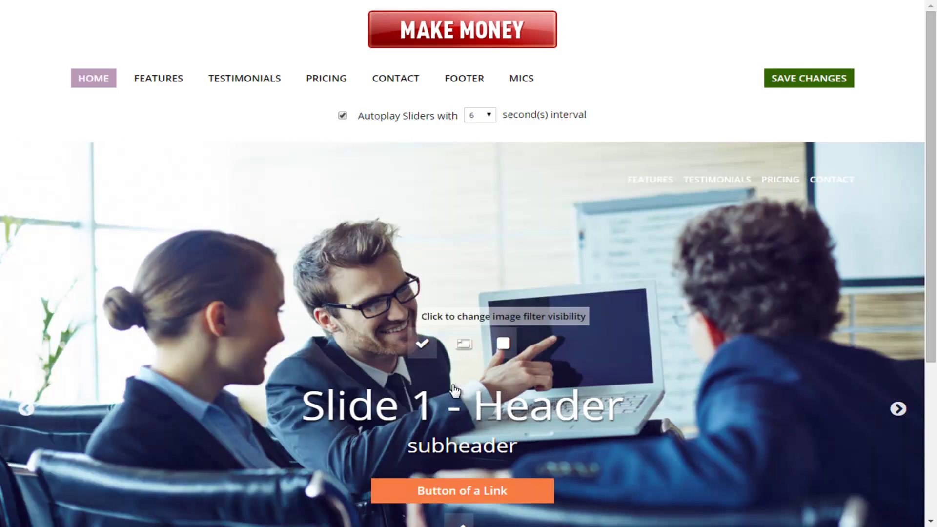
click(454, 389)
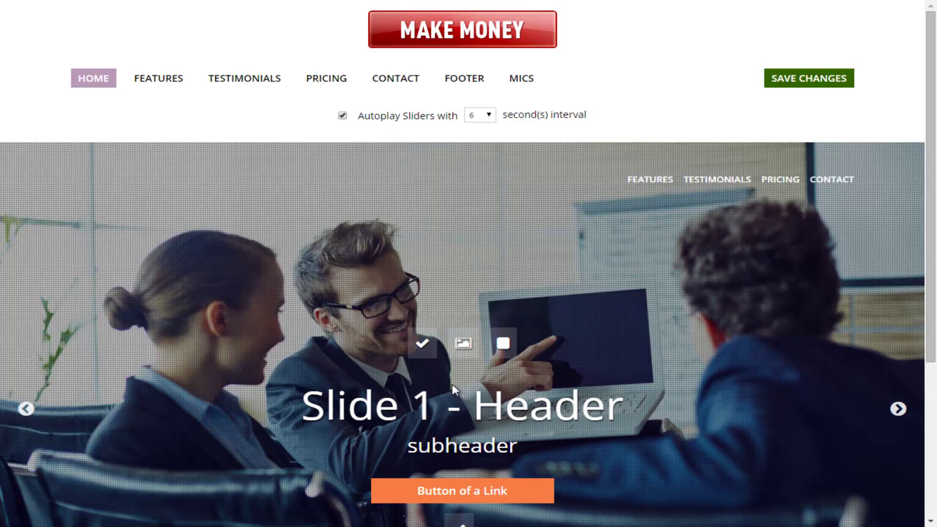
key(ctrl+s)
scroll(453, 389, down, 1)
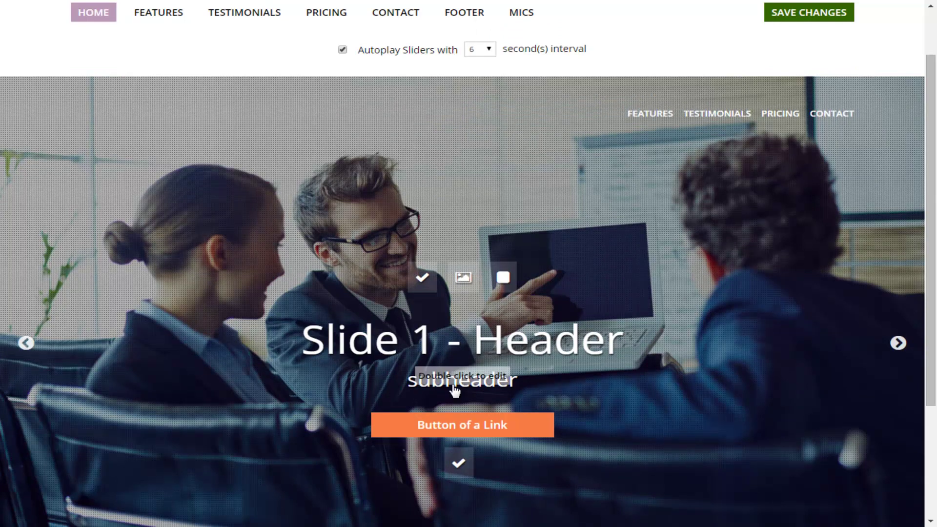
Change Slide 1's heading to 'Web Design Made Easy' and subheader to 'We Move Fast', then save
double_click(453, 386)
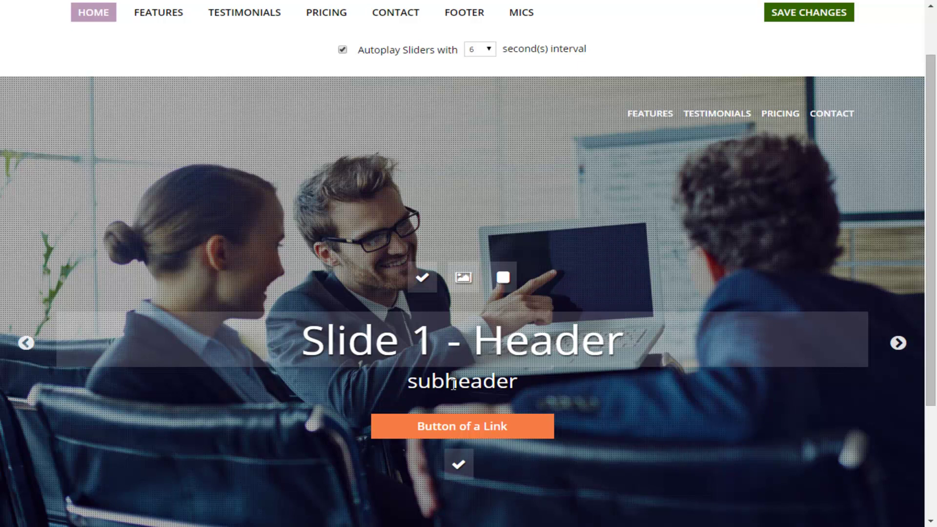
key(ctrl+a)
text(Web Design Made Easy)
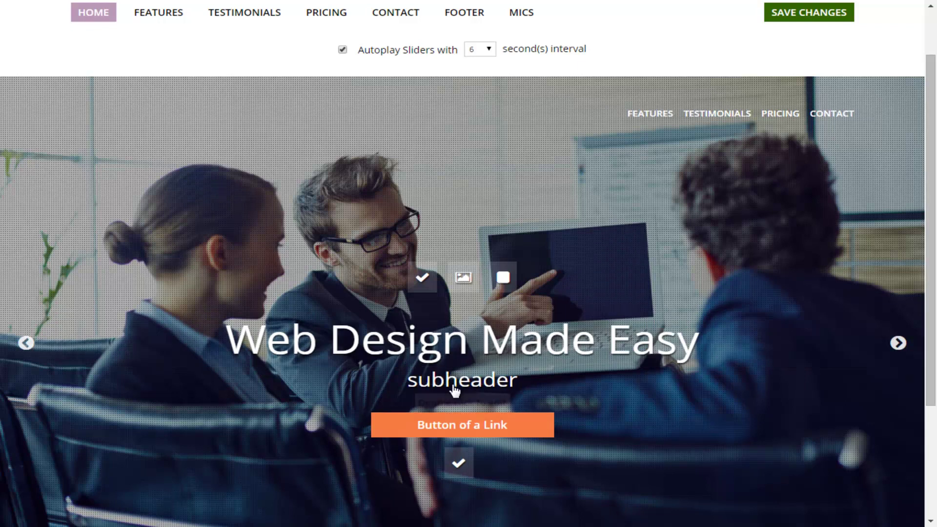
click(453, 386)
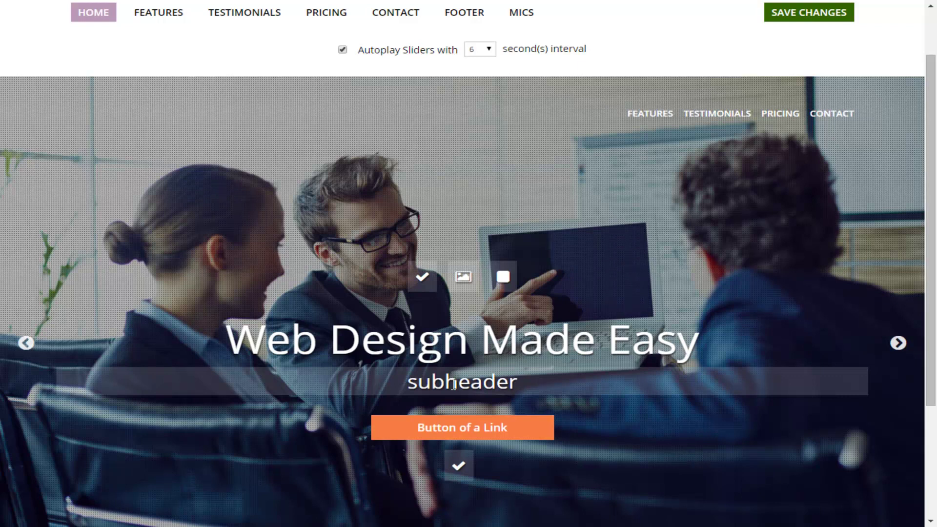
key(ctrl+a)
text(We Move Fast)
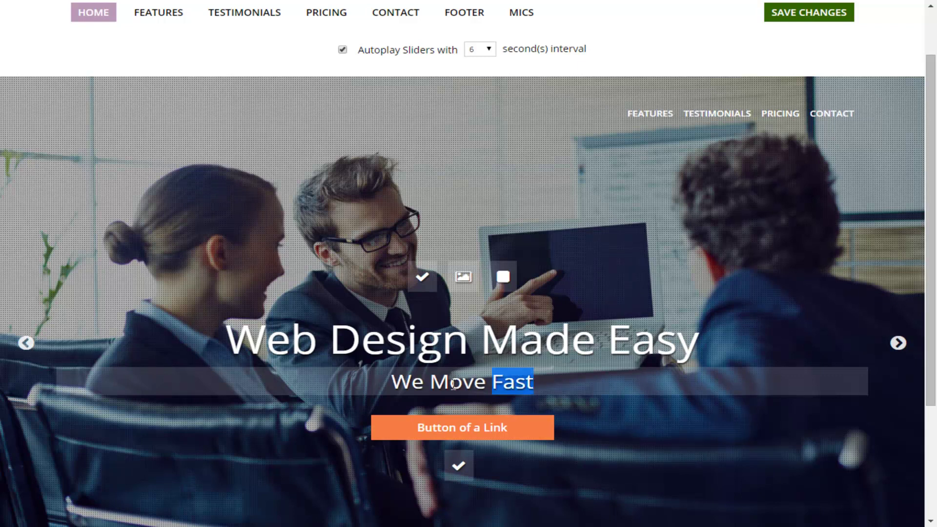
key(Escape)
key(F11)
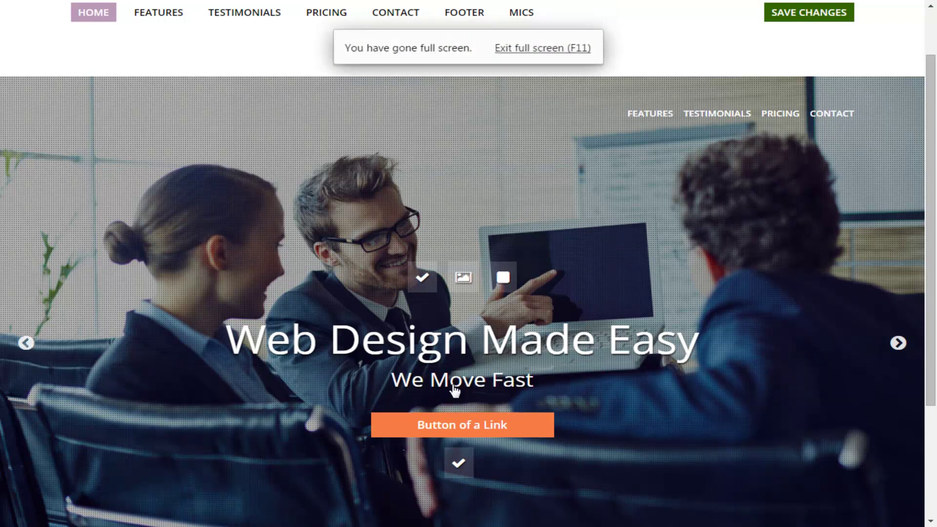
key(ctrl+s)
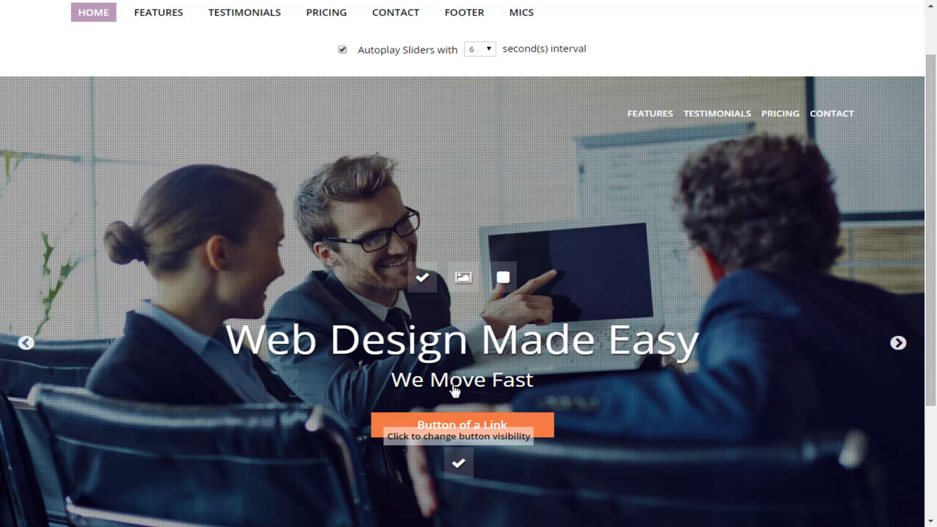
Hide Slide 1's link button and save the slider in full screen
click(454, 390)
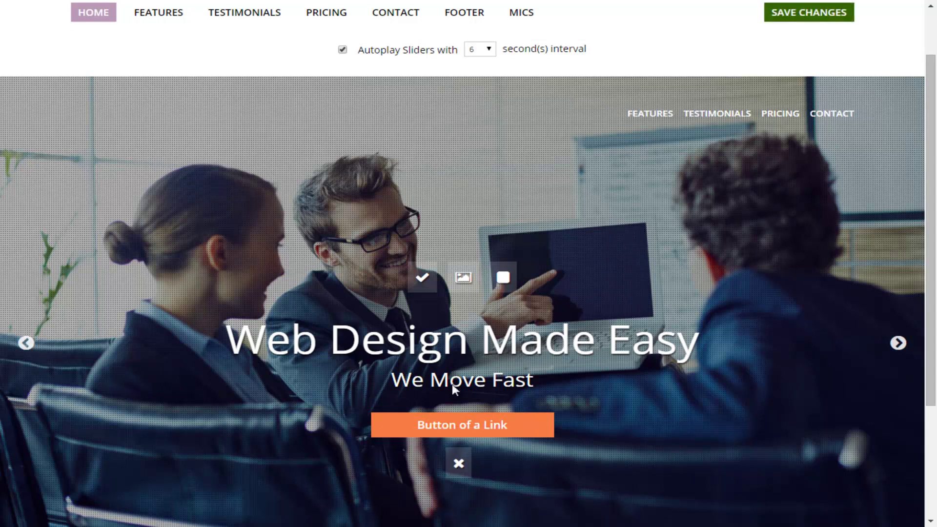
click(454, 389)
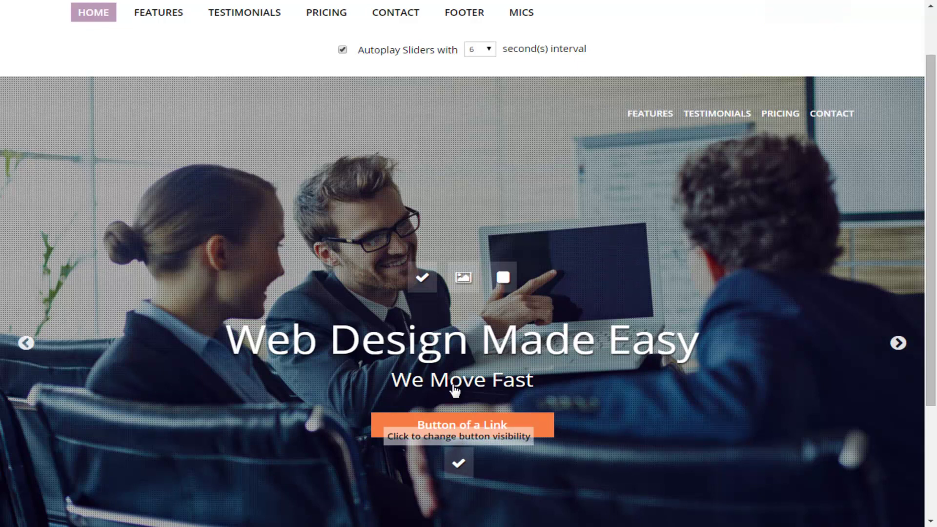
double_click(454, 384)
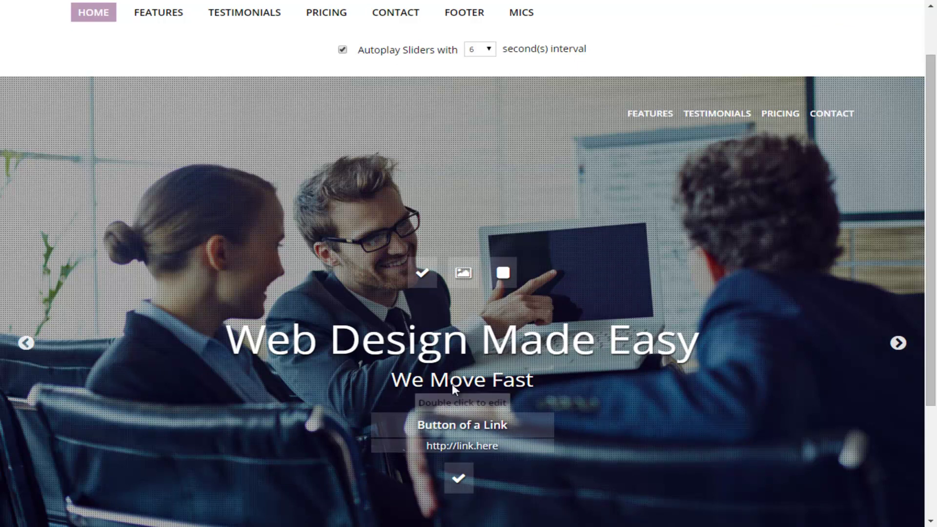
click(454, 390)
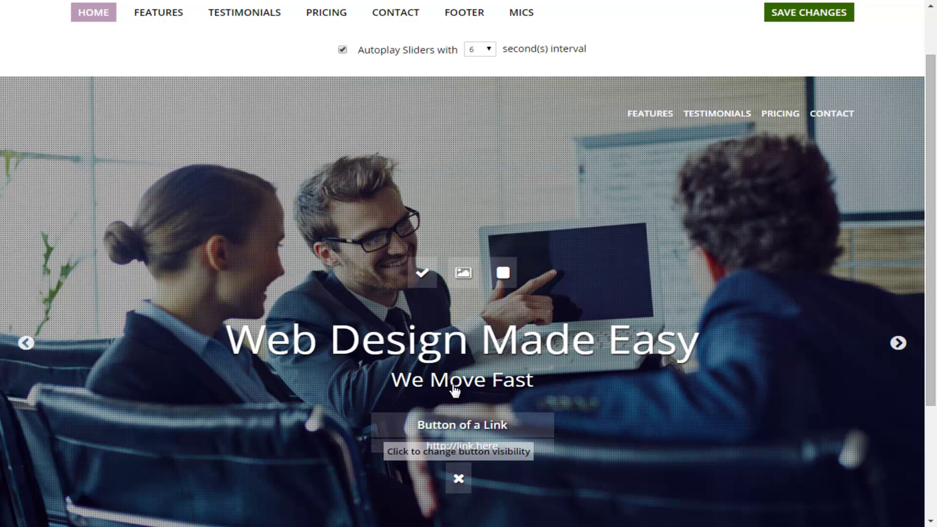
key(F11)
key(ctrl+s)
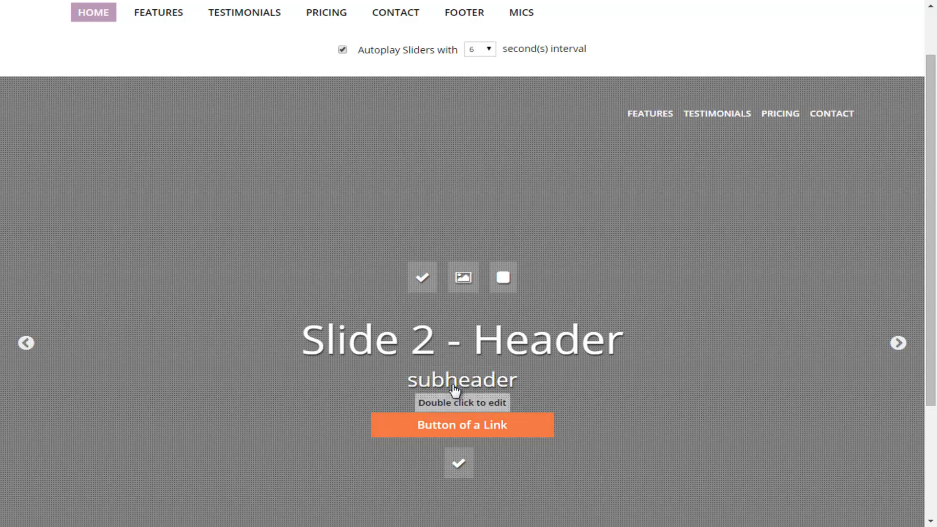
Close the slide heading, subtitle and link button editors
scroll(453, 391, down, 1)
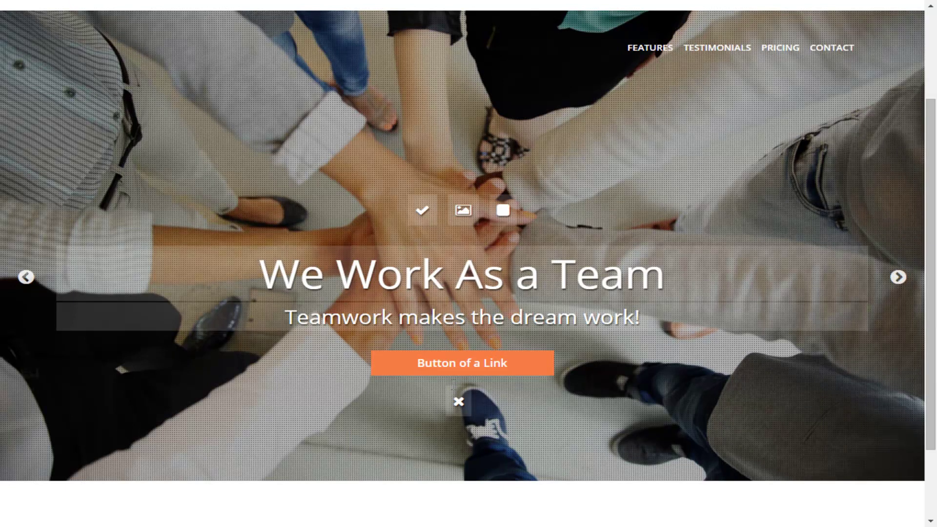
click(454, 390)
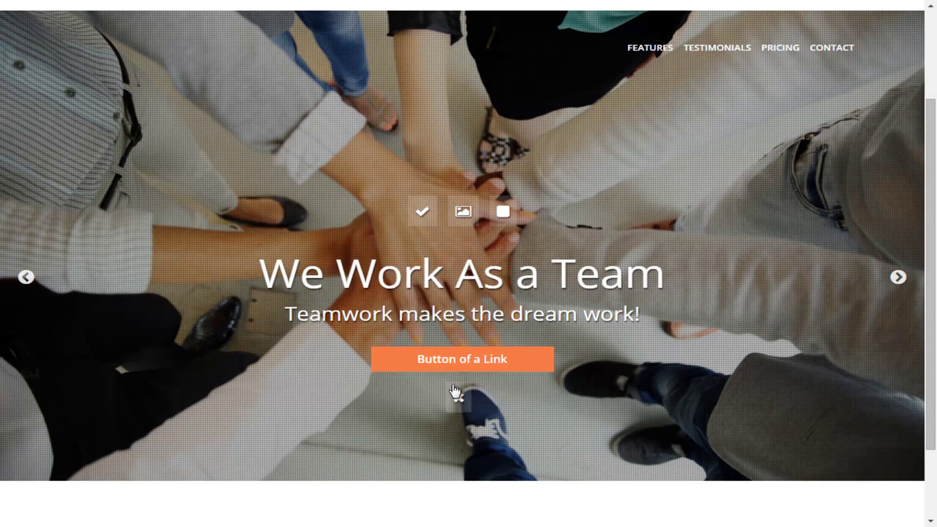
scroll(454, 391, up, 2)
scroll(455, 391, down, 1)
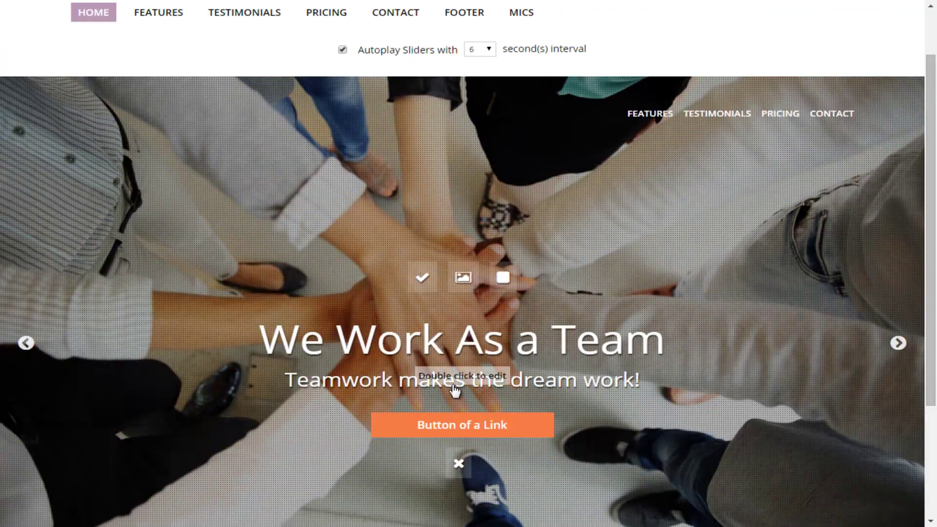
scroll(455, 390, down, 1)
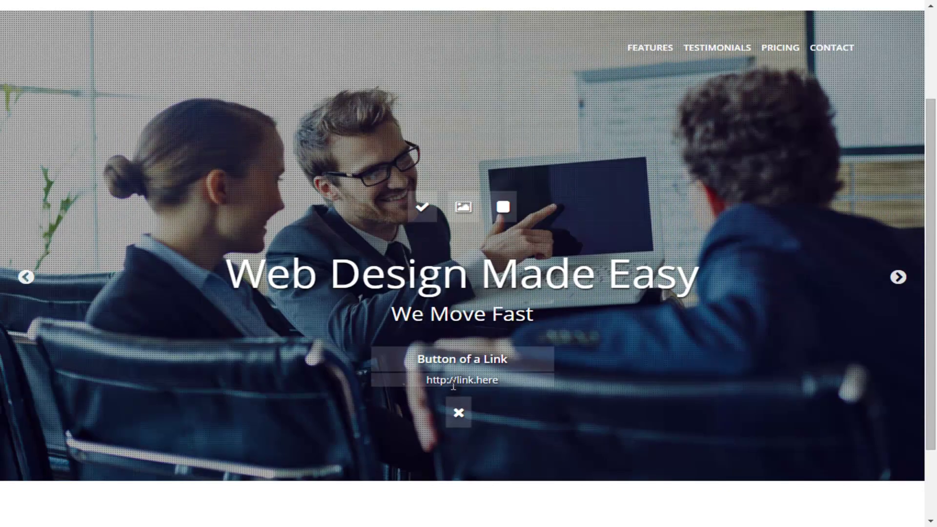
key(ctrl+shift+Left)
key(Escape)
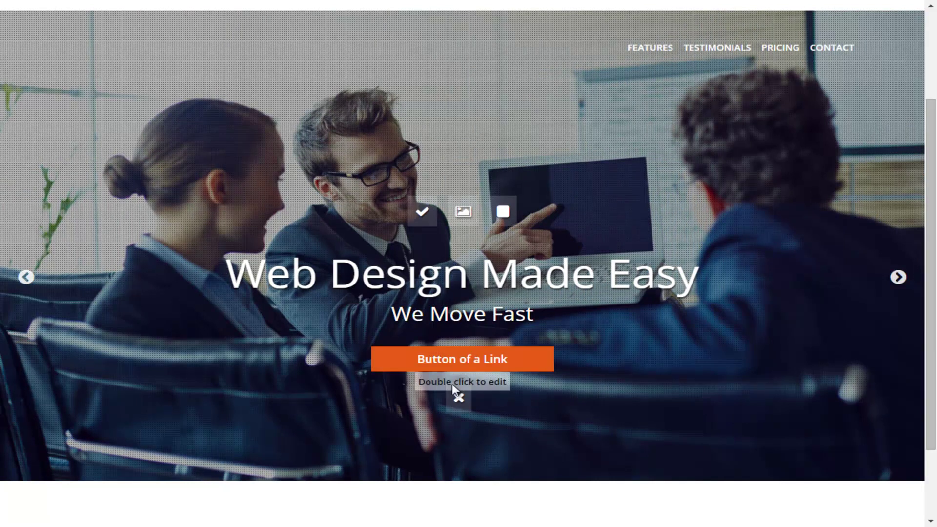
scroll(454, 391, up, 2)
scroll(453, 388, up, 1)
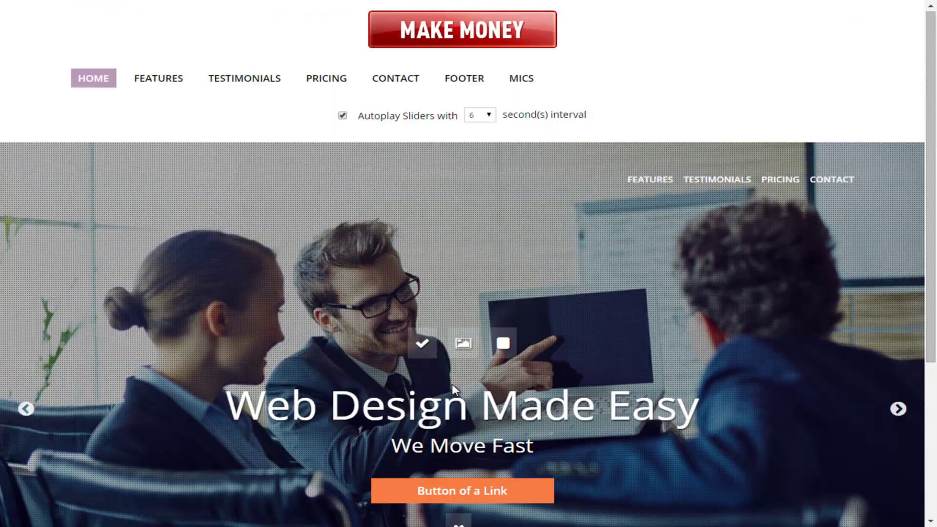
scroll(453, 389, down, 3)
scroll(452, 389, up, 2)
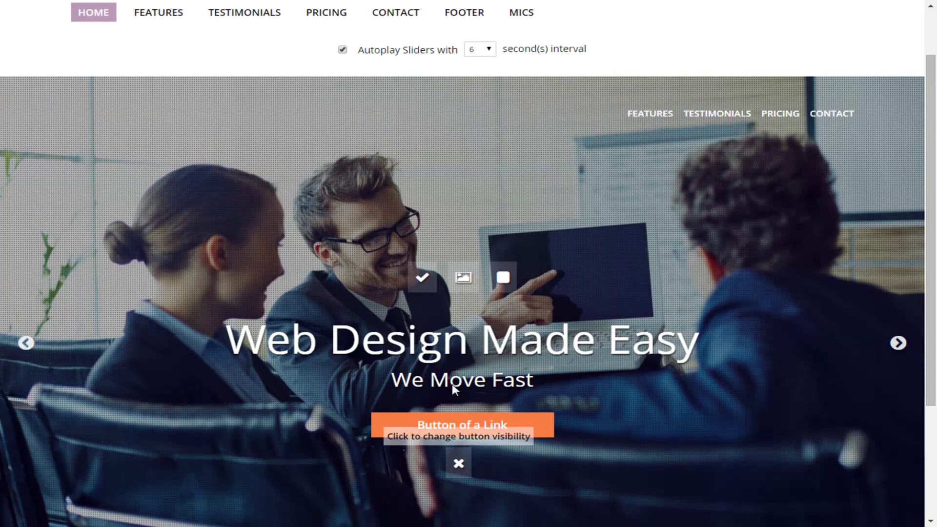
scroll(454, 389, up, 1)
scroll(454, 389, down, 1)
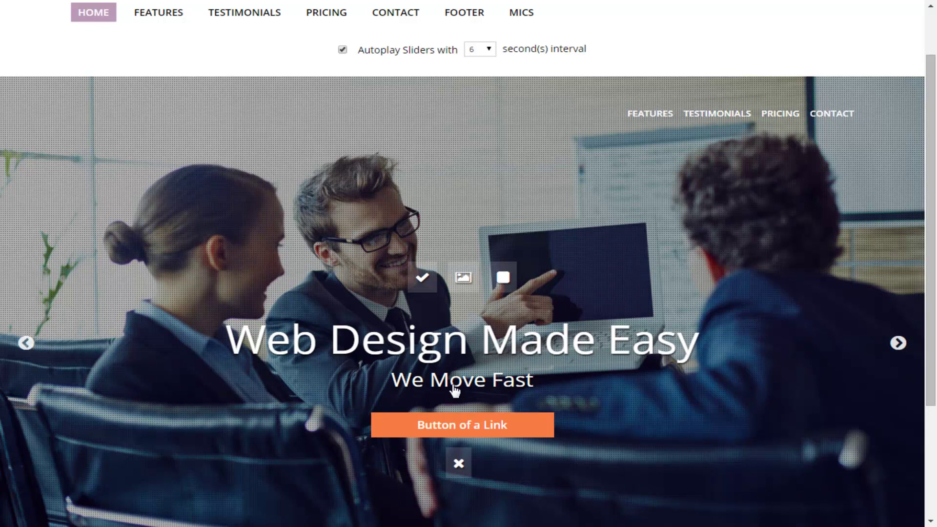
scroll(453, 389, down, 1)
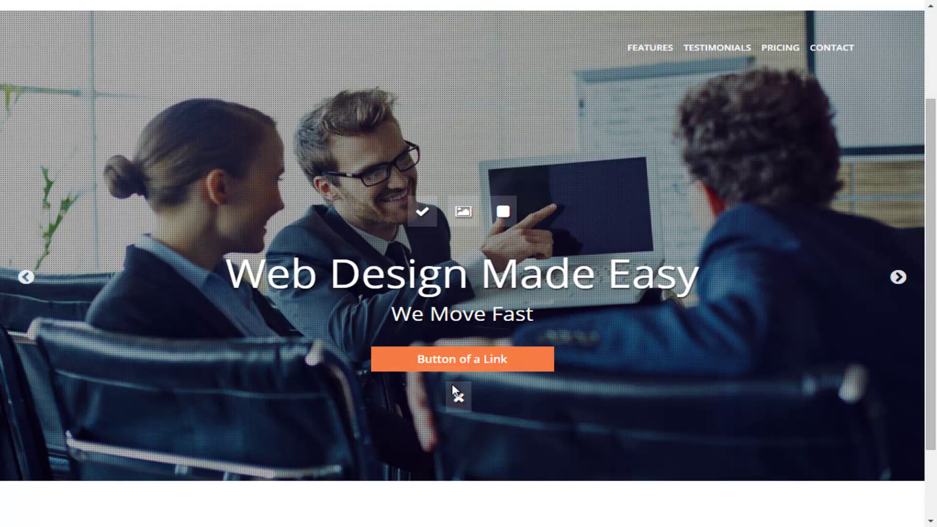
scroll(455, 390, down, 2)
scroll(455, 390, up, 2)
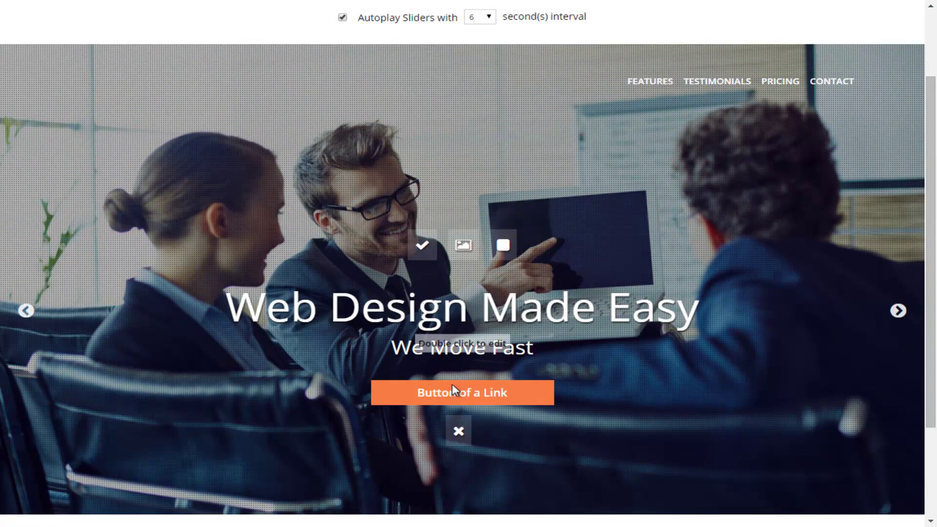
scroll(455, 390, up, 1)
Move from the slider to the builder's FEATURES page editor
key(Tab)
key(Tab)
key(Tab)
key(Tab)
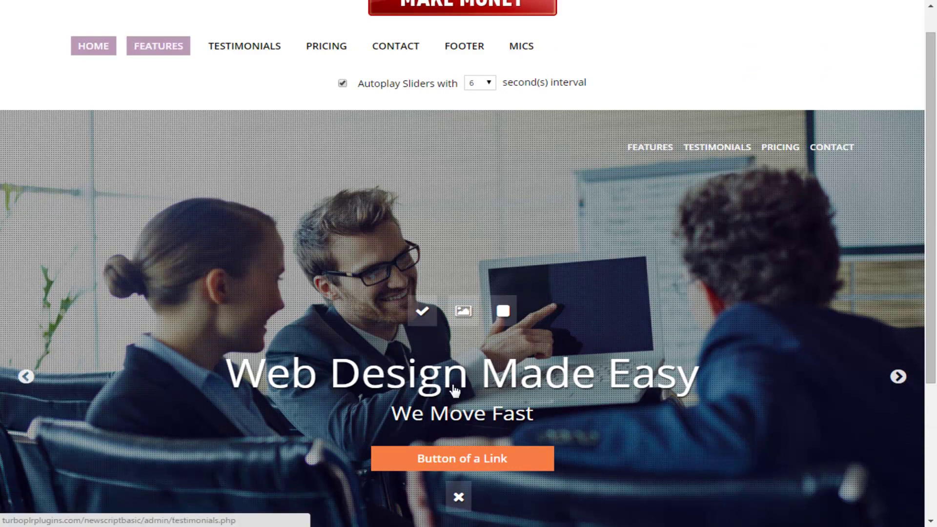
key(Tab)
key(Tab)
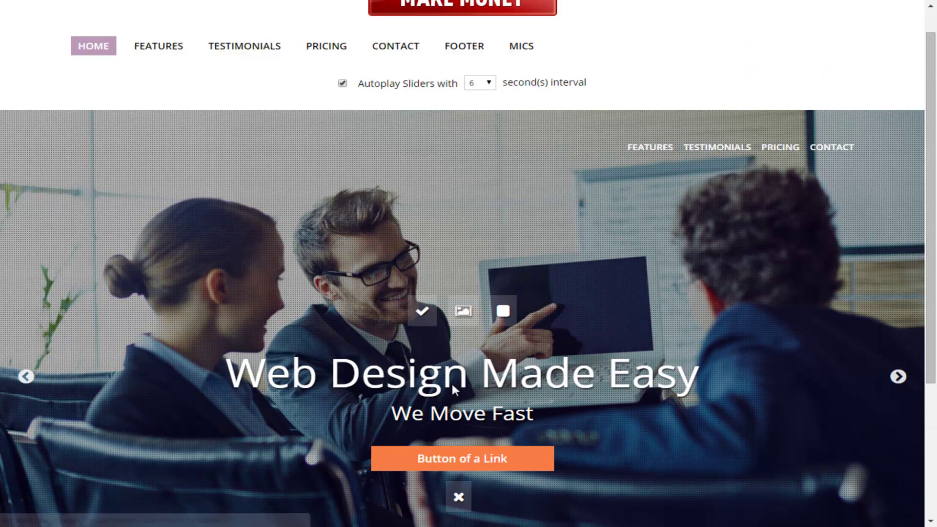
key(Tab)
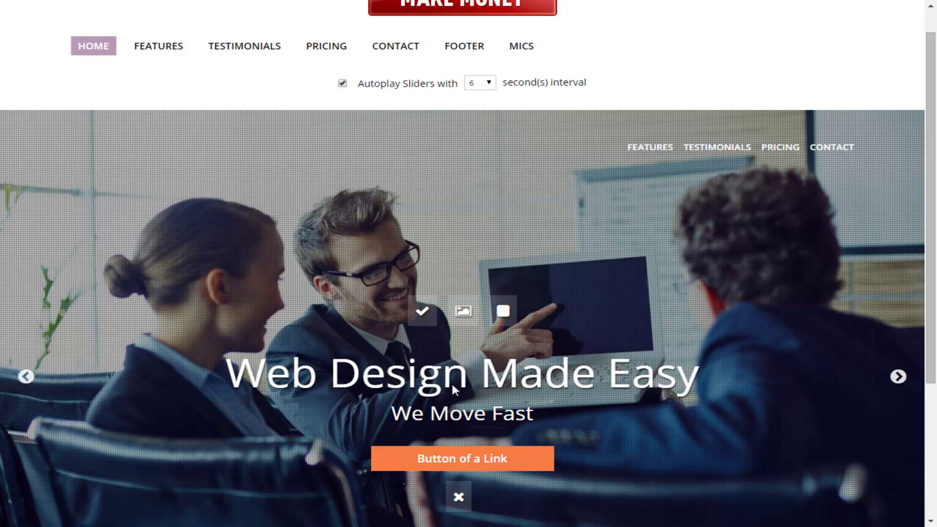
key(Tab)
key(Return)
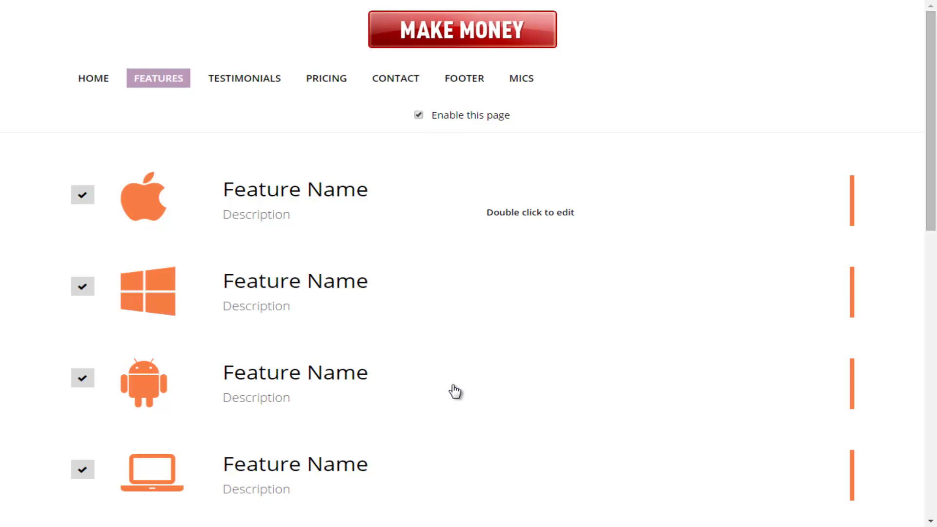
Scroll through the Features page to review the entries below the iOS, Windows and Android features
scroll(455, 390, down, 12)
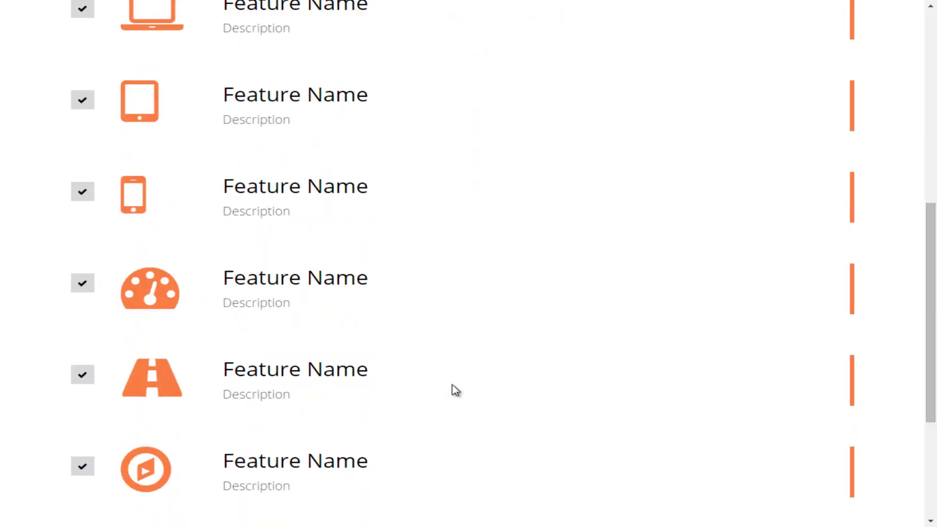
scroll(454, 390, up, 12)
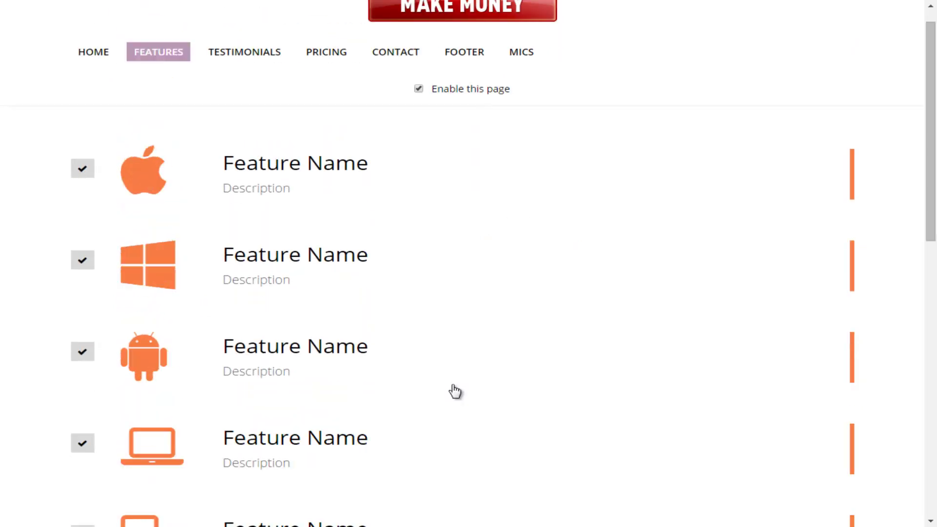
scroll(455, 390, down, 12)
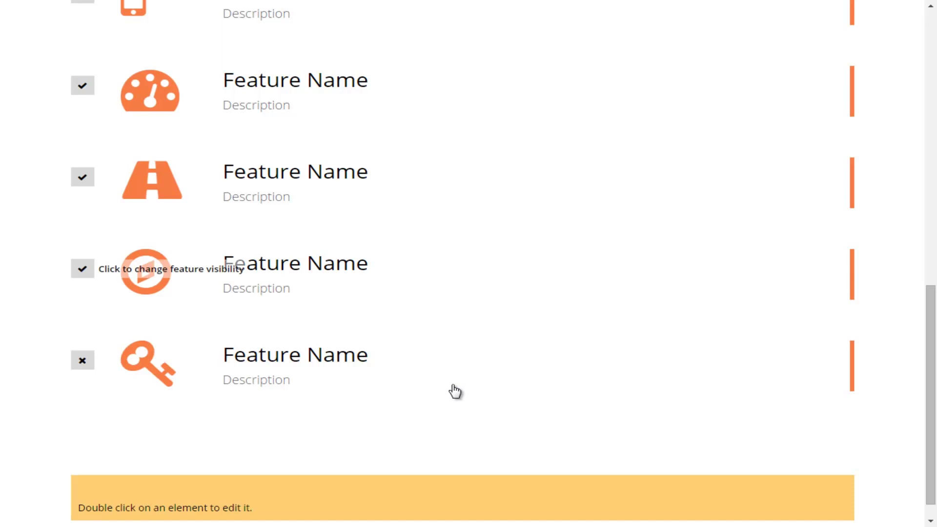
scroll(455, 391, up, 2)
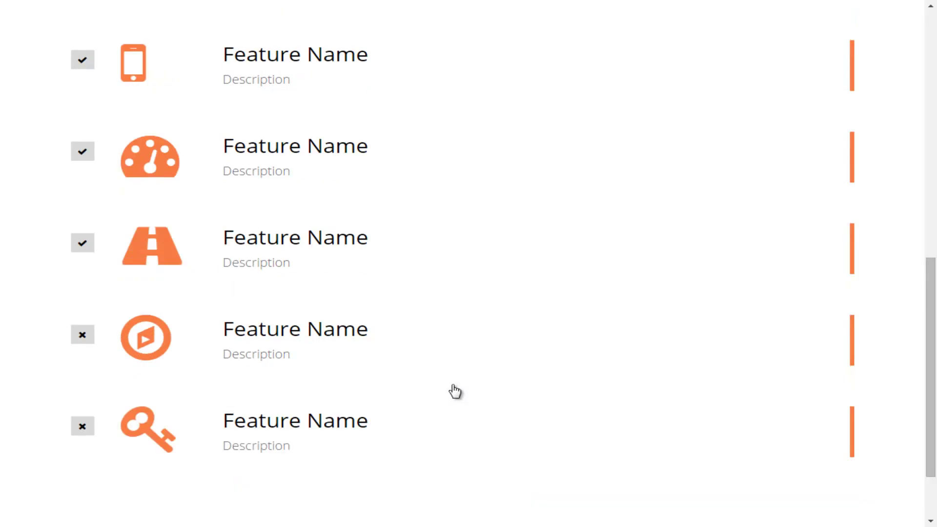
scroll(455, 391, up, 4)
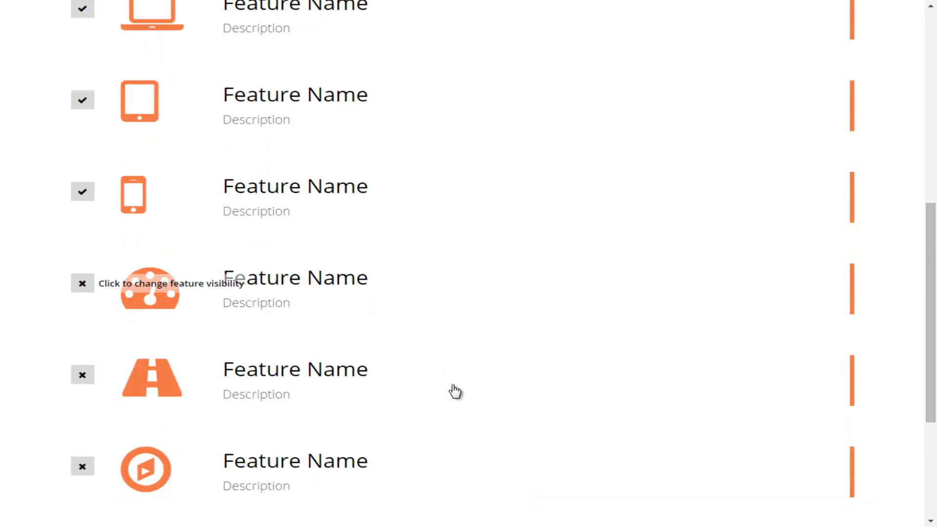
scroll(455, 391, up, 2)
scroll(455, 391, up, 2)
scroll(454, 391, down, 2)
scroll(455, 390, up, 2)
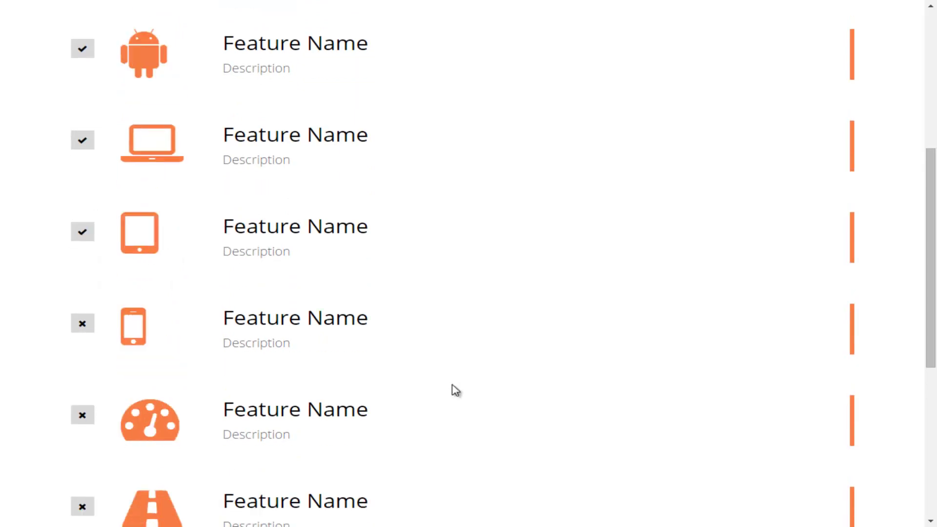
scroll(454, 390, up, 4)
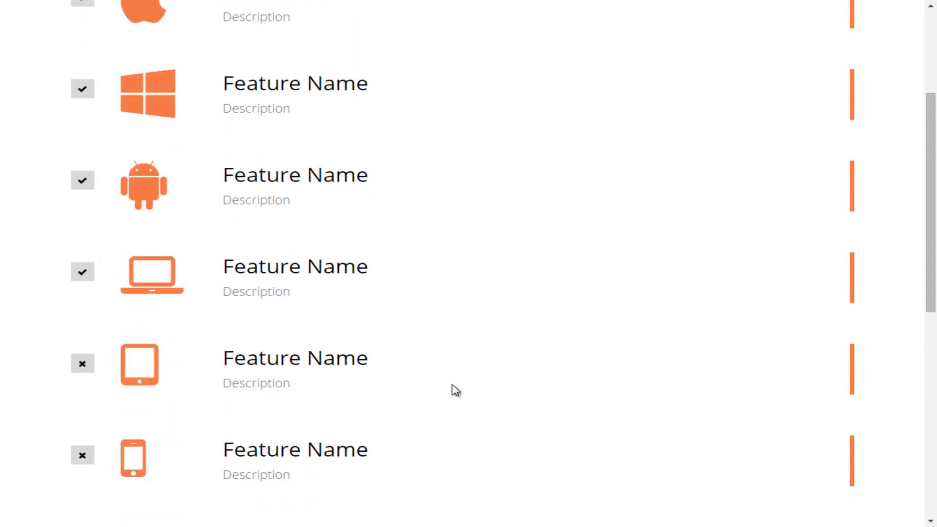
scroll(454, 390, up, 4)
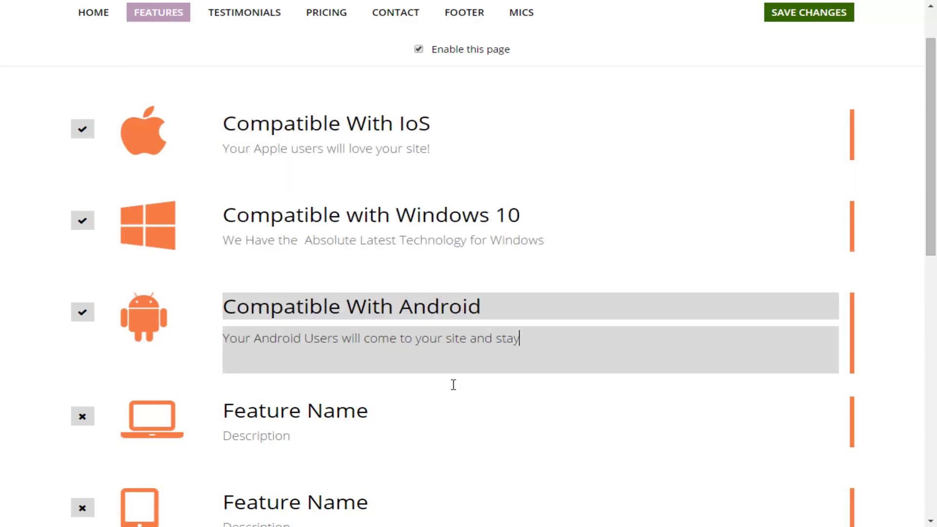
Commit the Android feature's title and description, then save the Features page in full screen
key(shift+Tab)
key(Tab)
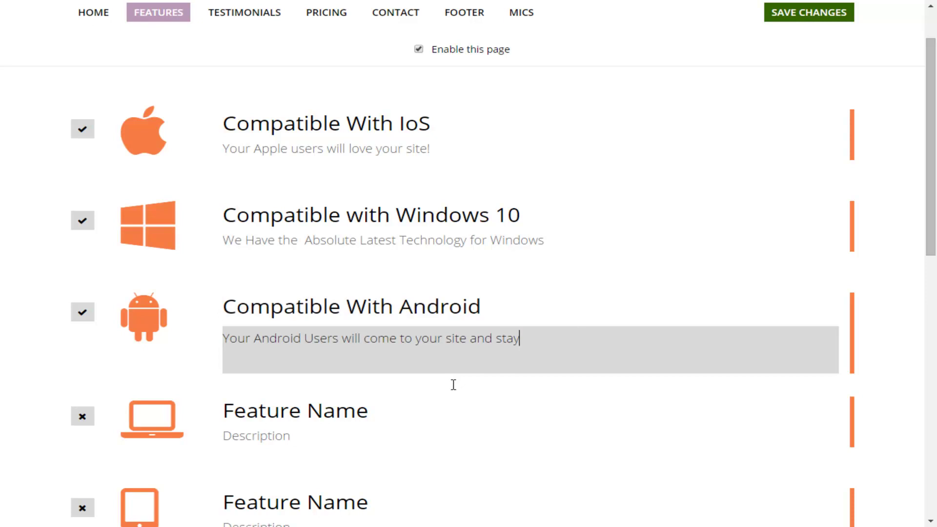
click(453, 386)
key(F11)
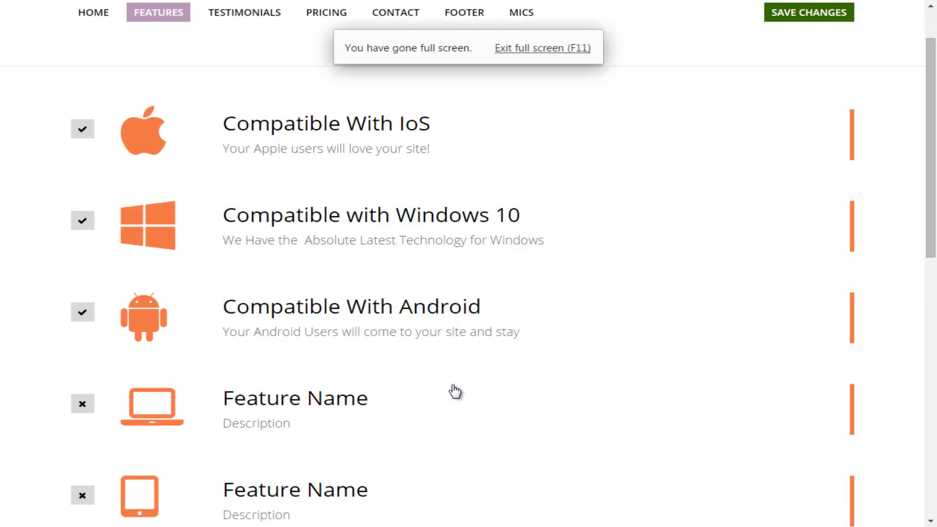
key(ctrl+s)
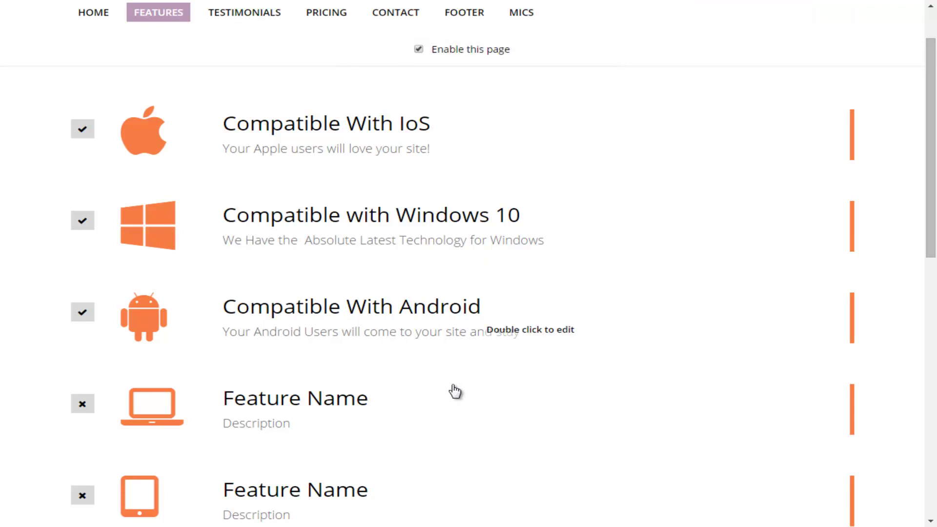
Swap the fourth feature's laptop icon for fa-microphone-slash from Web Application Icons
scroll(455, 391, down, 8)
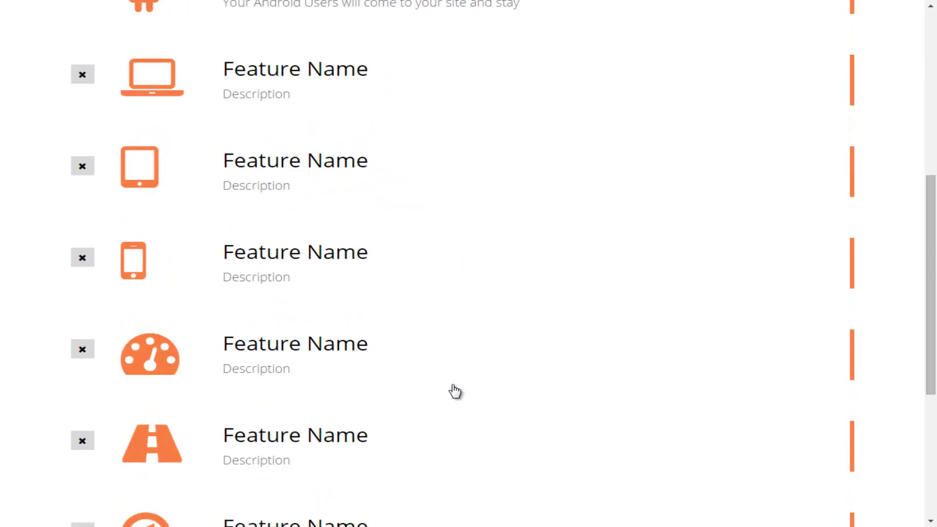
scroll(455, 392, up, 8)
scroll(455, 390, up, 1)
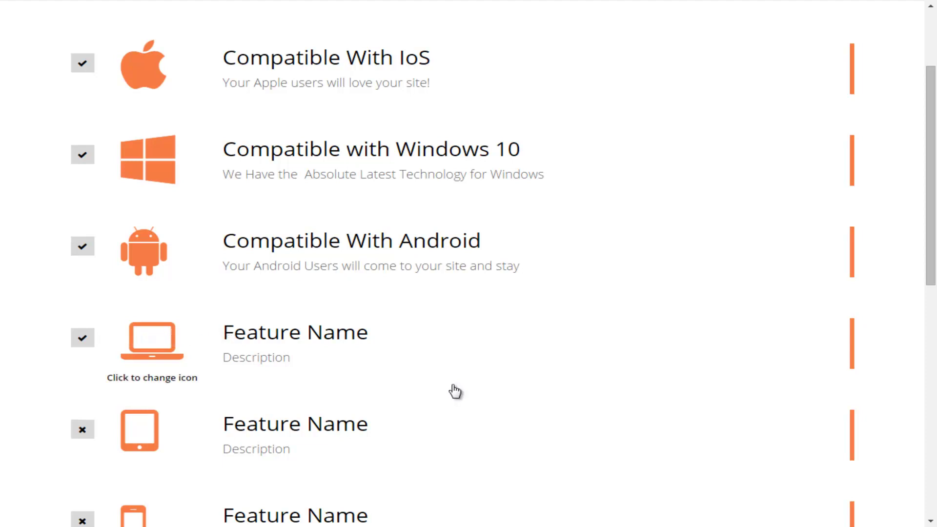
click(455, 390)
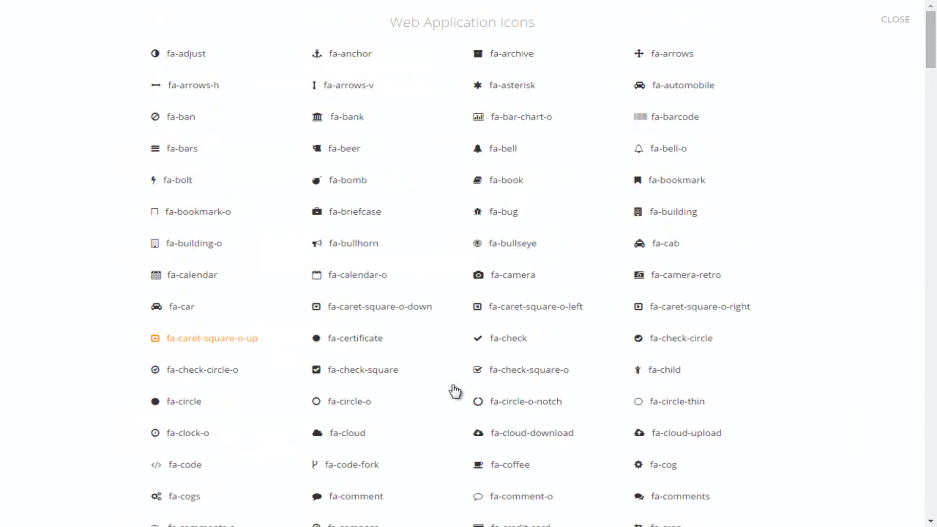
scroll(454, 390, down, 12)
scroll(454, 390, down, 8)
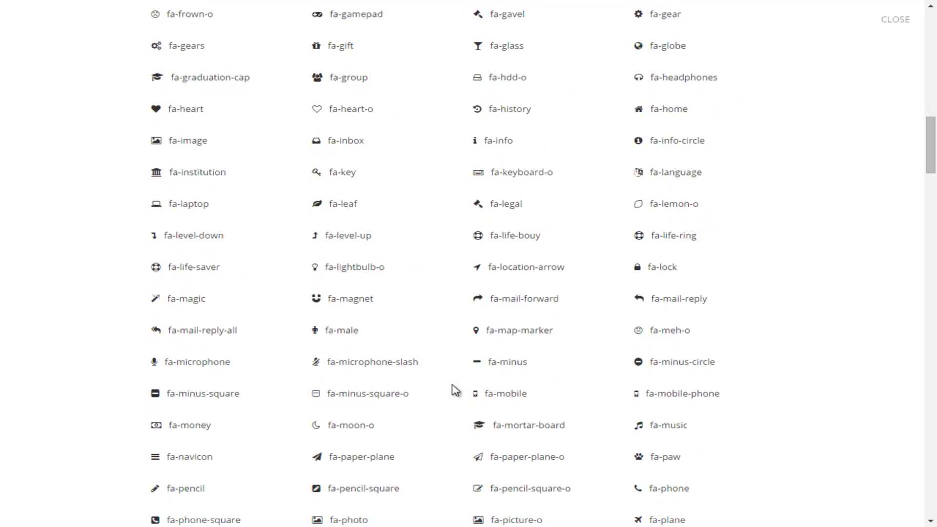
scroll(455, 391, down, 1)
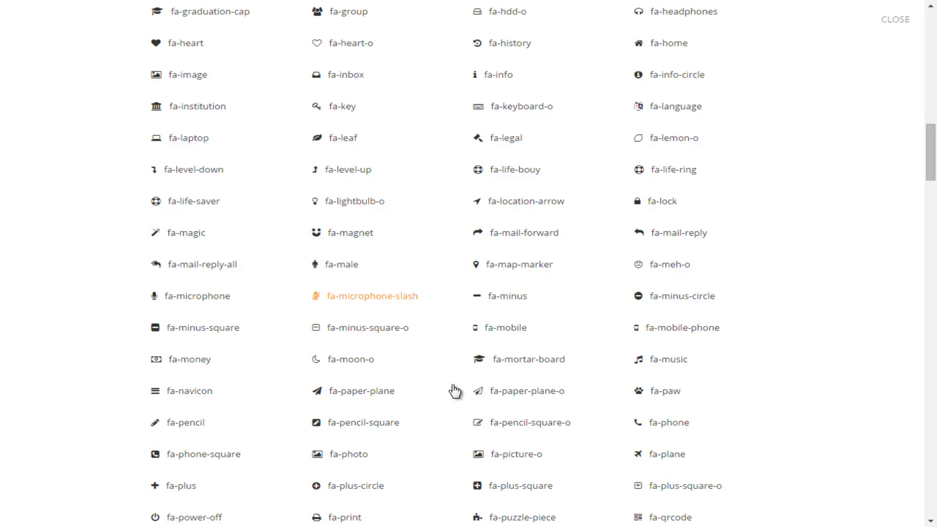
click(455, 391)
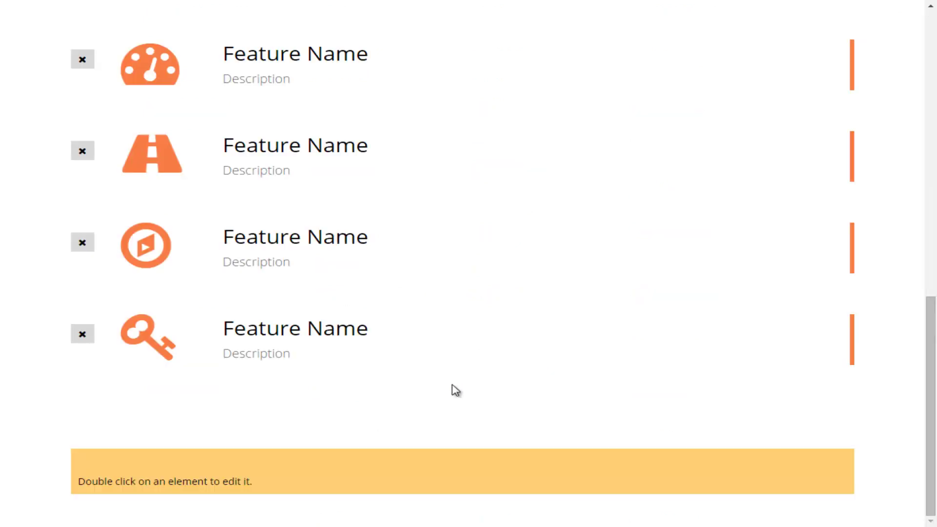
scroll(455, 390, up, 9)
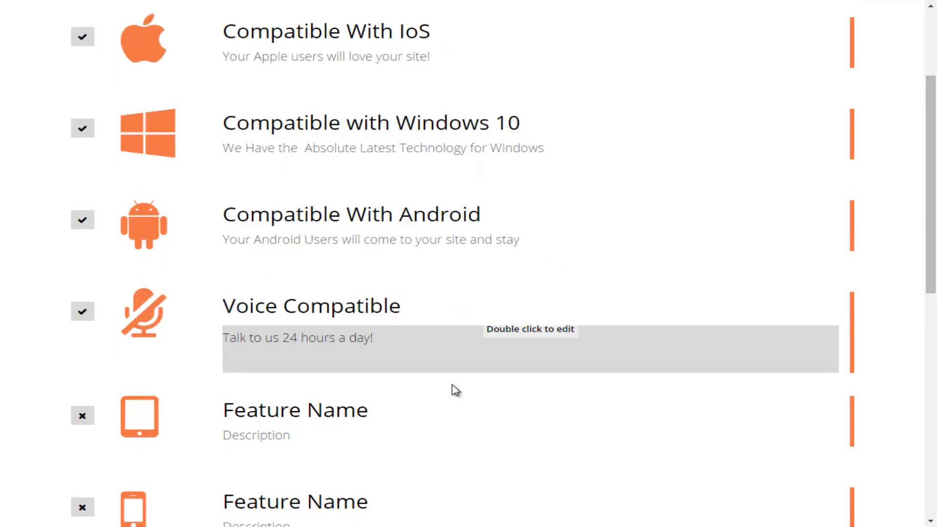
Commit the Voice Compatible description 'Talk to us 24 hours a day!' and save
double_click(454, 385)
click(454, 385)
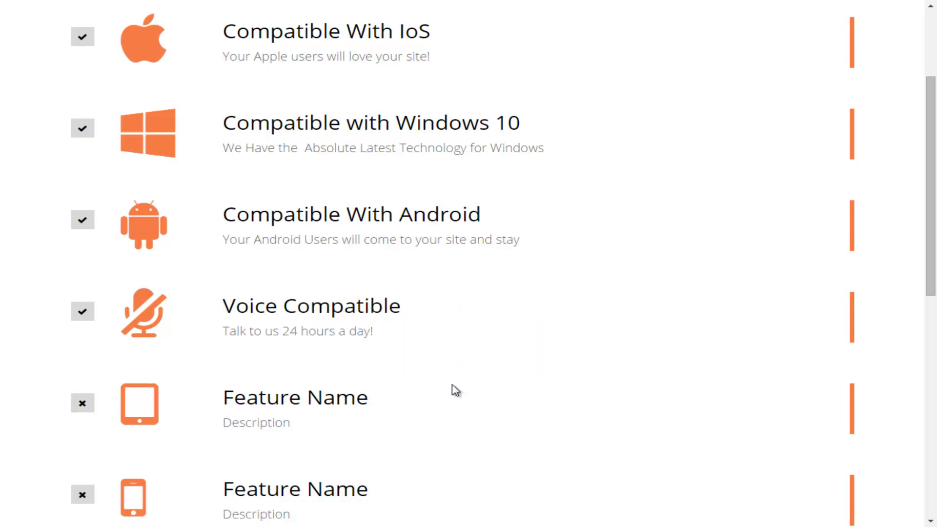
scroll(452, 389, up, 3)
key(ctrl+s)
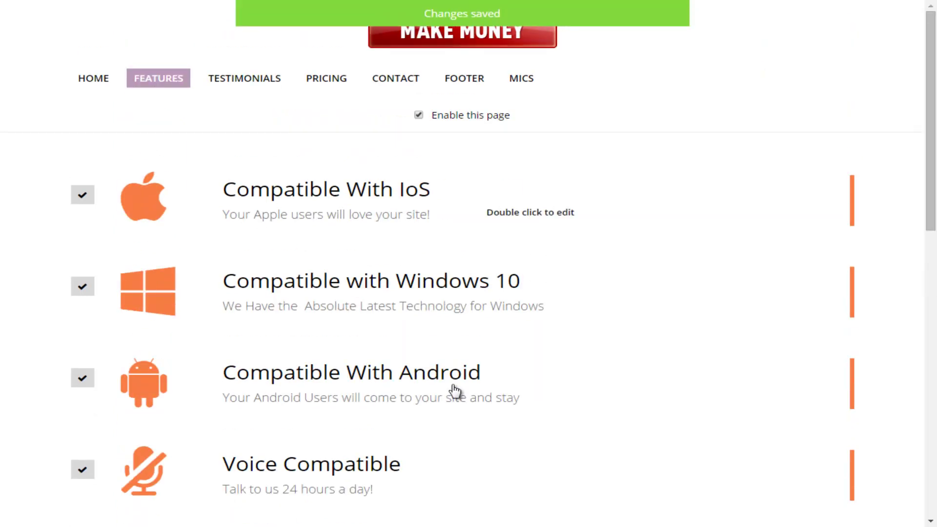
Scroll to the Testimonials page editor with its placeholder comment, customer image and link
scroll(454, 385, down, 2)
scroll(454, 385, up, 2)
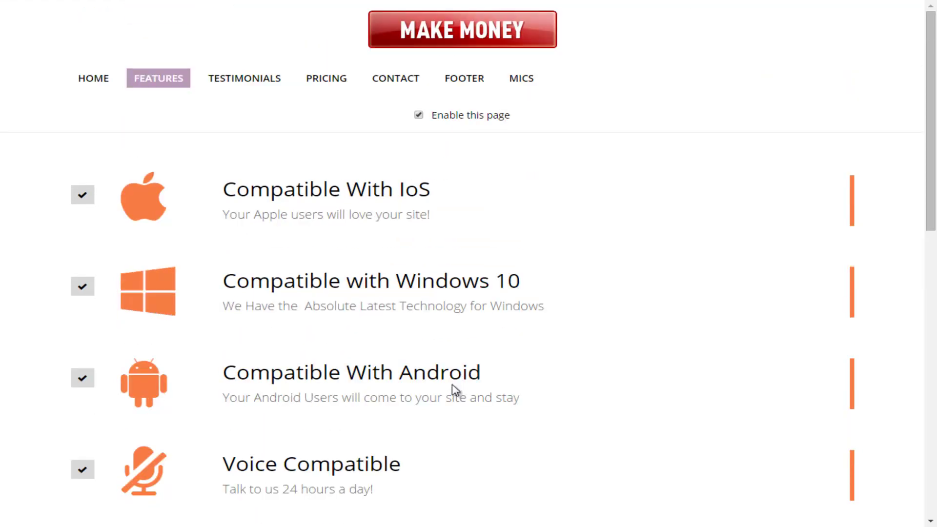
key(space)
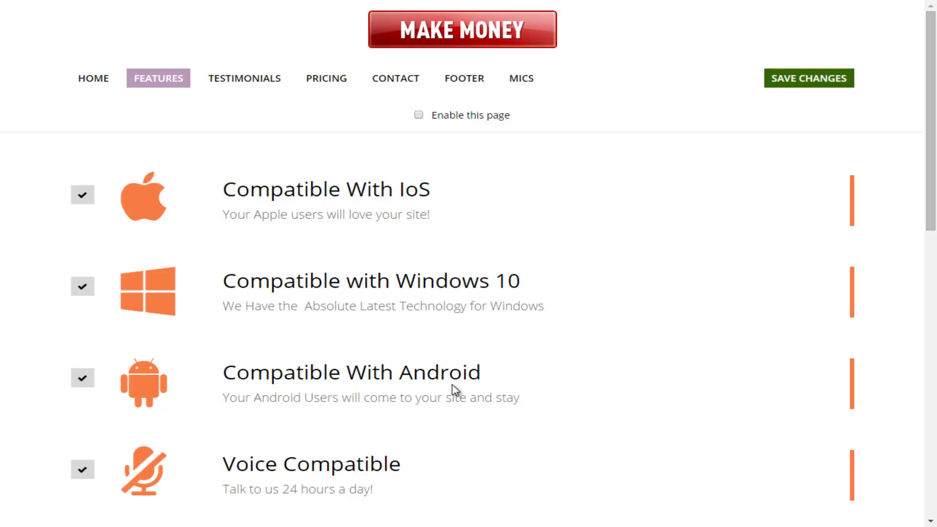
scroll(454, 390, down, 4)
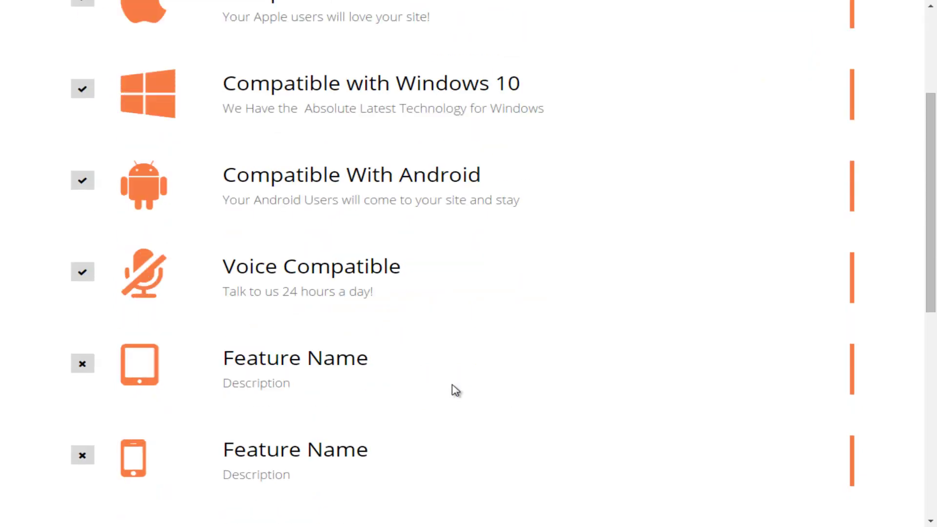
scroll(456, 391, down, 3)
scroll(455, 391, down, 4)
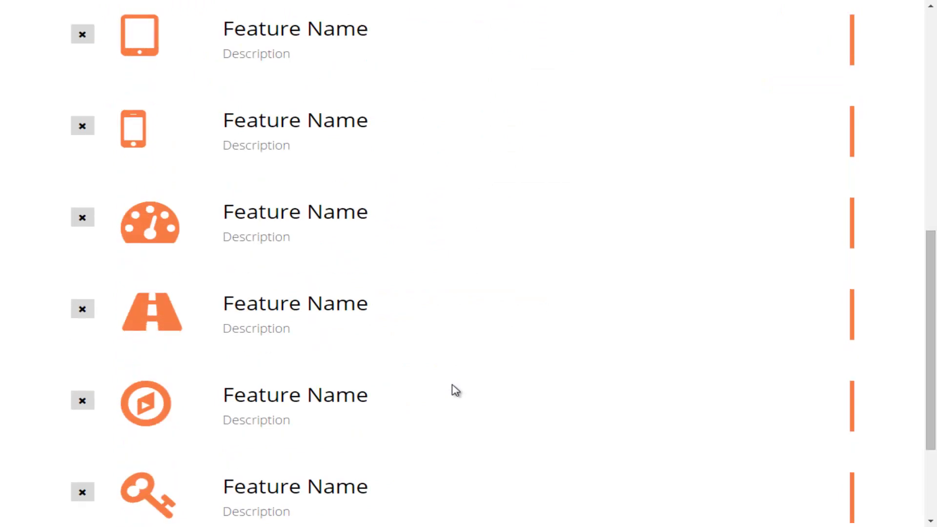
scroll(455, 390, down, 3)
scroll(455, 390, up, 9)
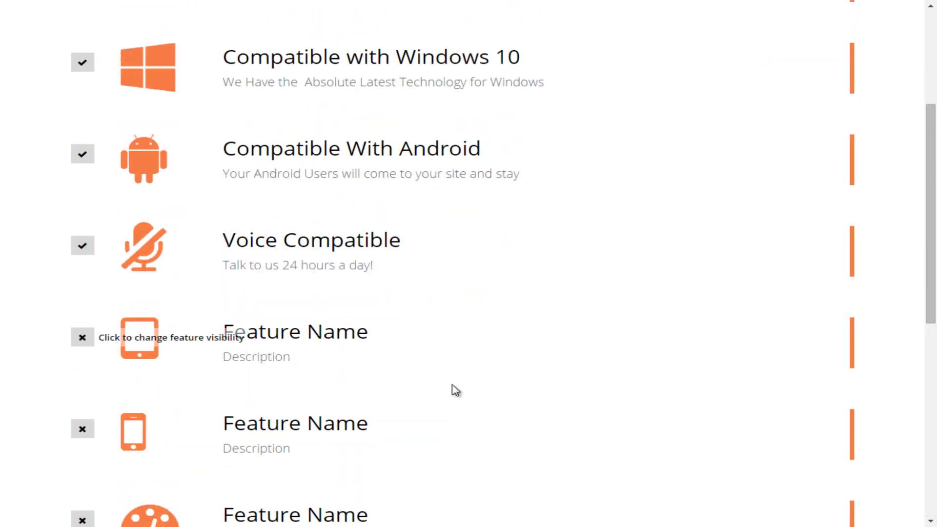
scroll(456, 390, up, 5)
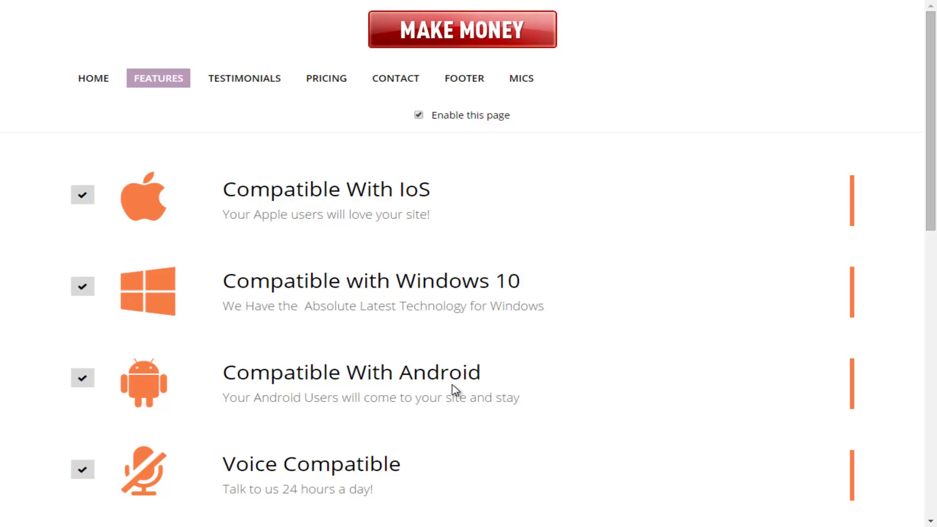
scroll(454, 390, down, 4)
scroll(453, 390, up, 4)
scroll(453, 391, down, 4)
scroll(454, 391, up, 4)
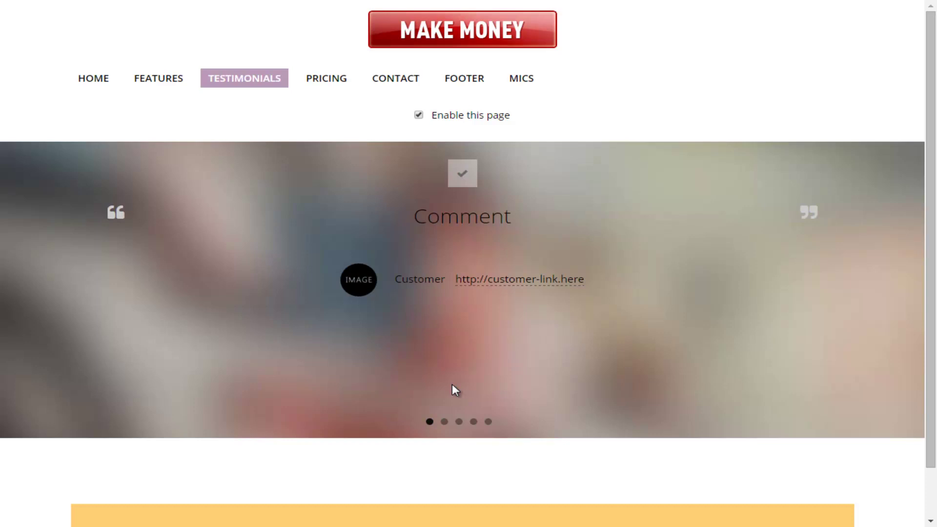
Replace the first testimonial's placeholder Comment with the pasted quote 'Wow..Great Designs for Our Business'
key(space)
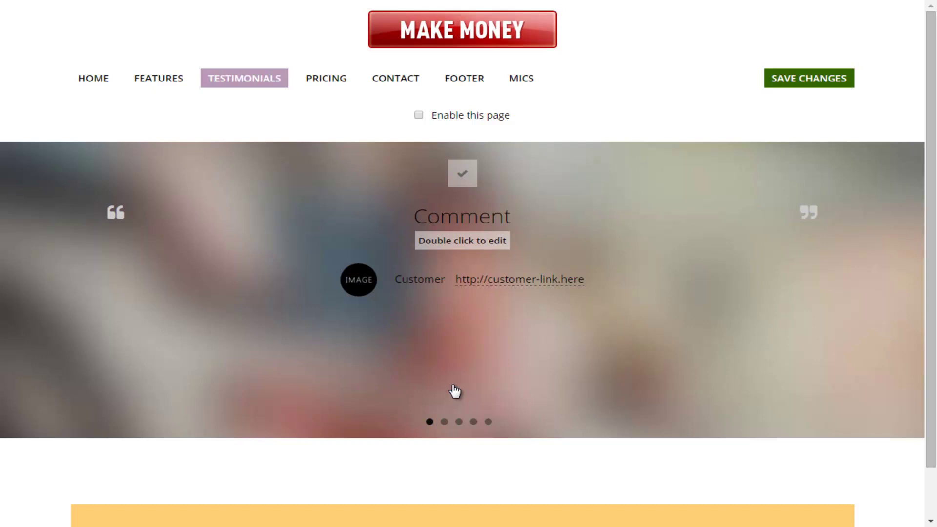
double_click(455, 390)
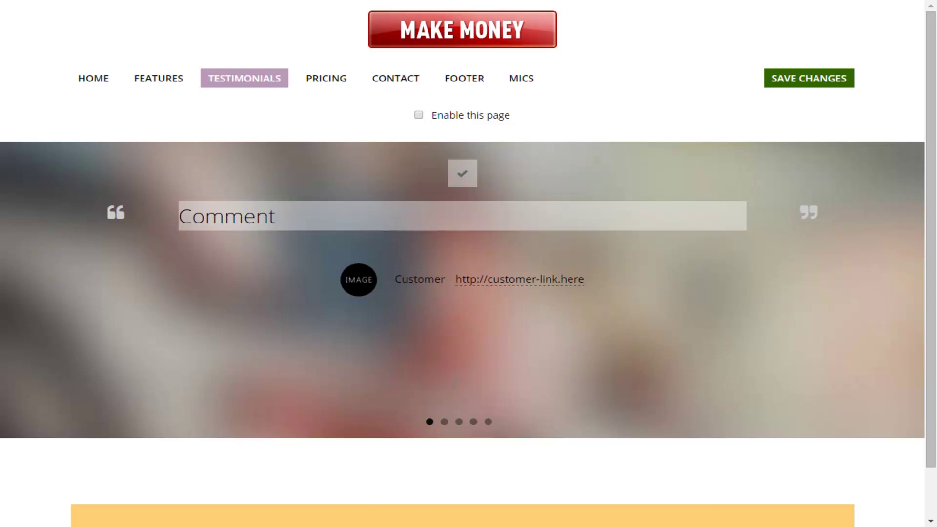
key(ctrl+a)
text(Wow..Great Designs for Our Business)
Commit and save the new testimonial quote, then select the customer's placeholder image to replace it
key(ctrl+shift+Left)
click(454, 391)
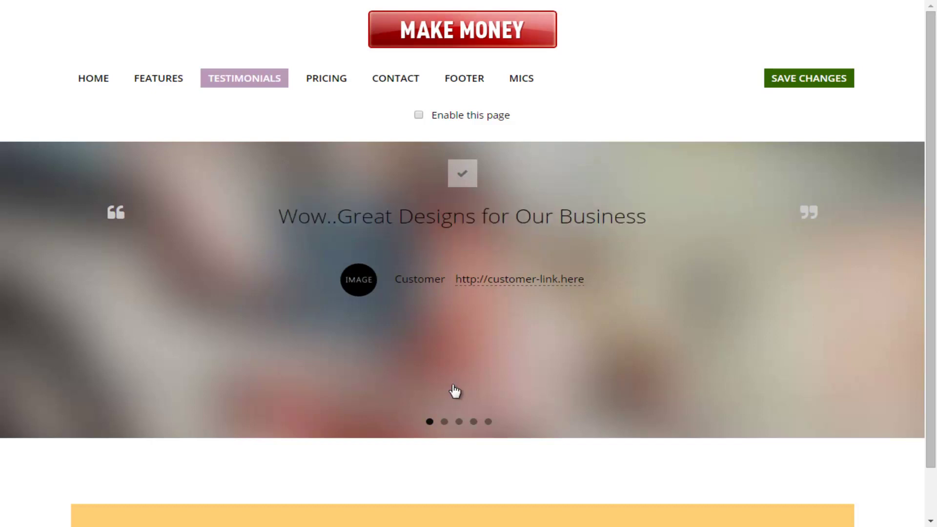
key(ctrl+s)
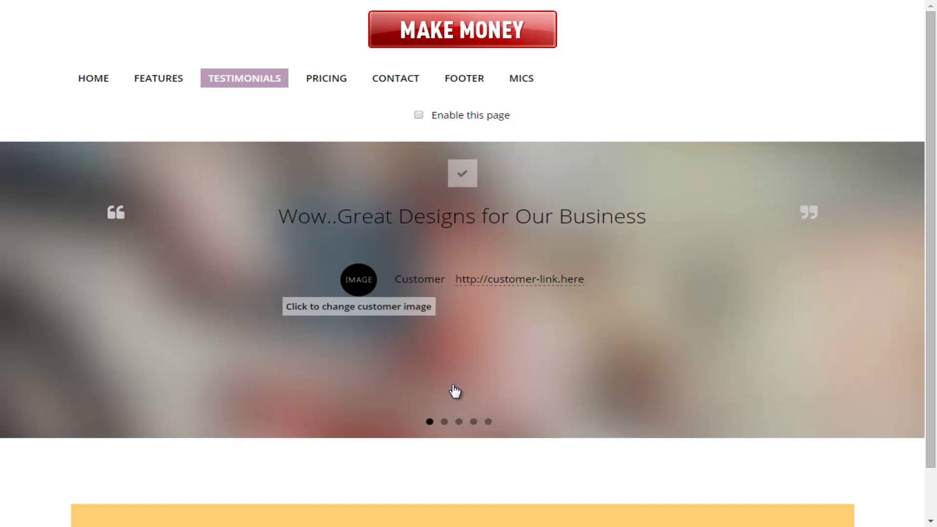
click(453, 385)
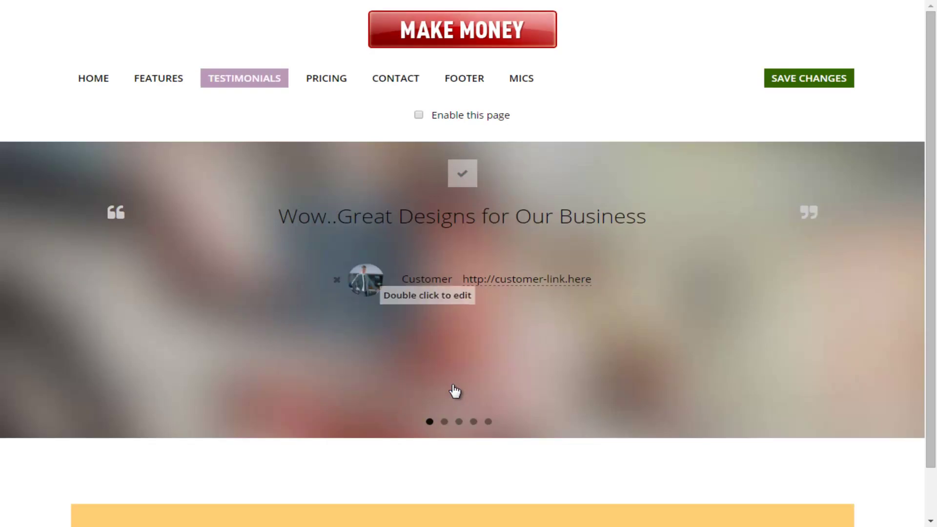
Replace the placeholder customer name and link with the customer's full name and website address
double_click(427, 280)
key(BackSpace)
key(BackSpace)
key(BackSpace)
key(BackSpace)
key(BackSpace)
key(BackSpace)
key(BackSpace)
key(BackSpace)
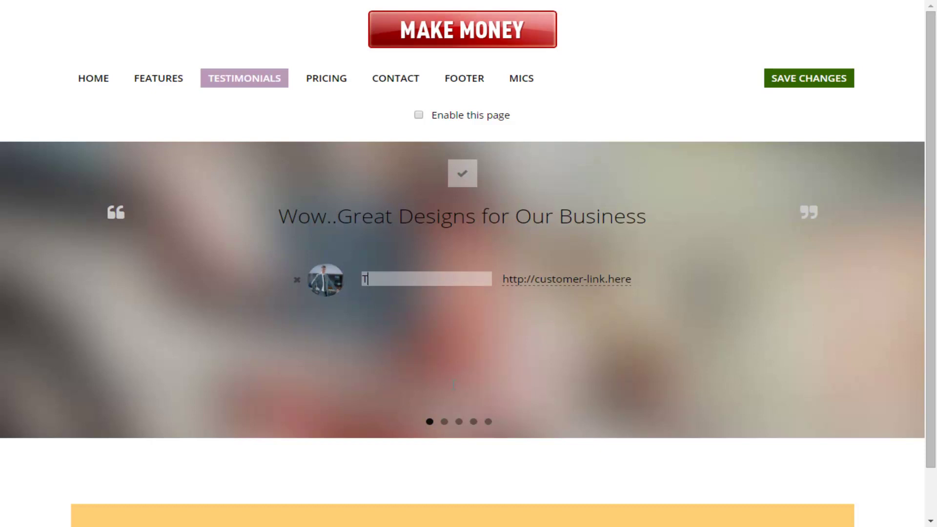
key(Tab)
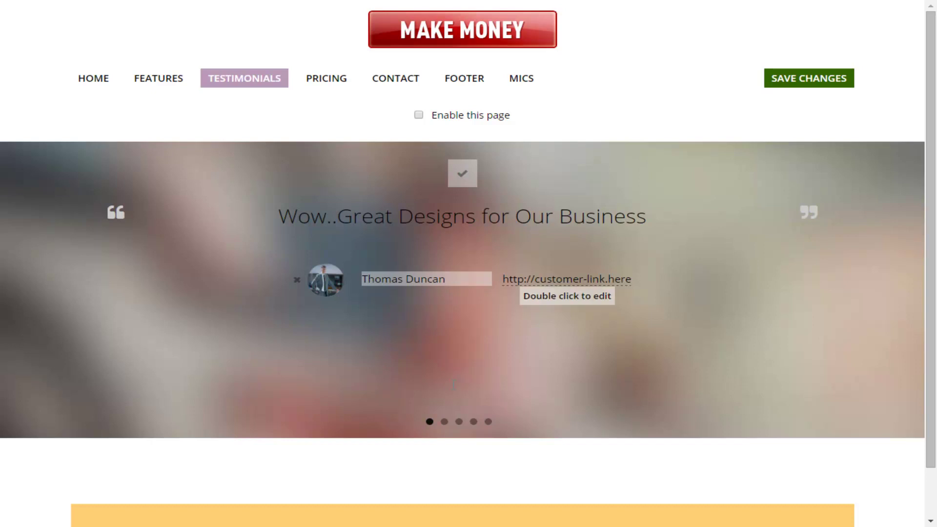
key(Return)
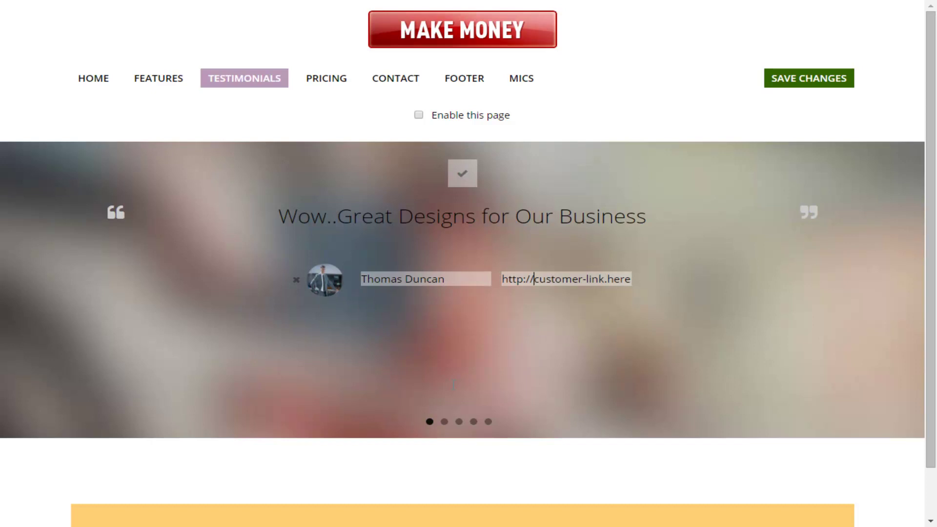
key(shift+End)
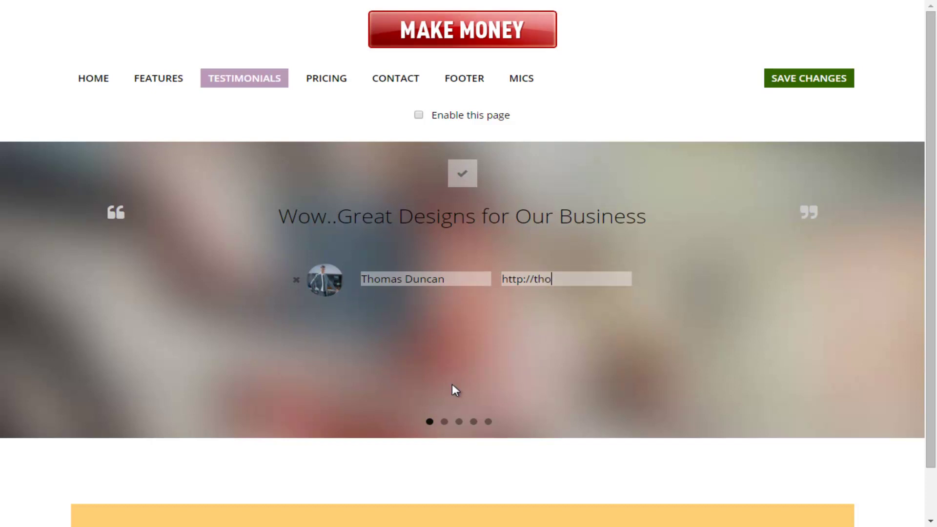
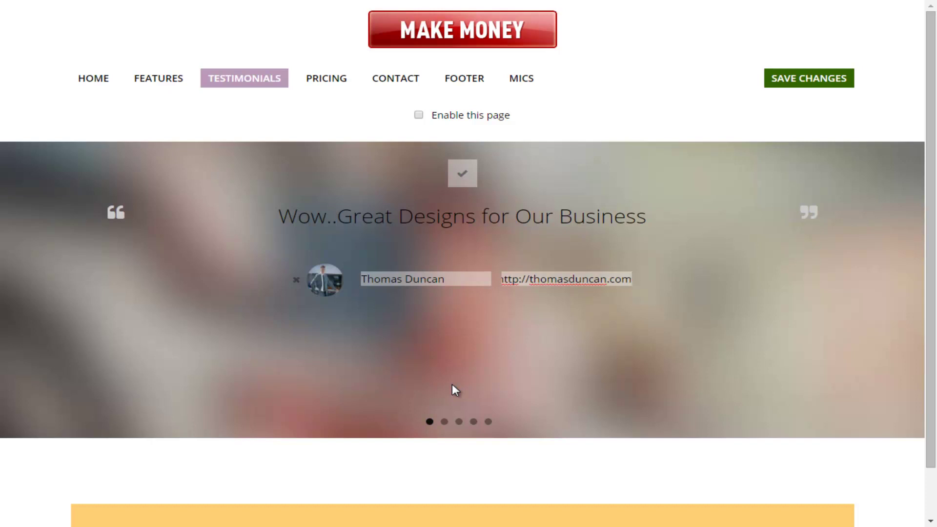
key(Return)
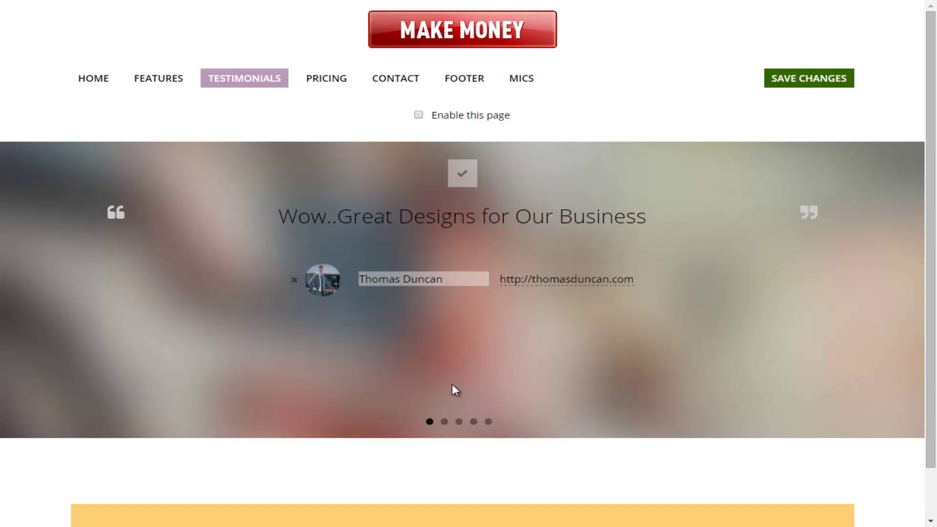
key(ctrl+shift+Left)
key(Return)
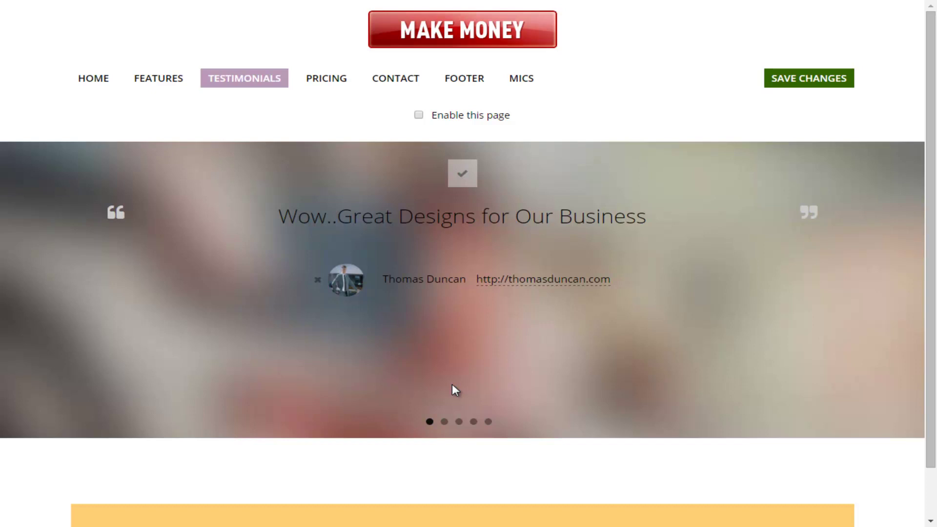
Save the completed testimonial with its quote, photo, name and link
scroll(454, 390, down, 1)
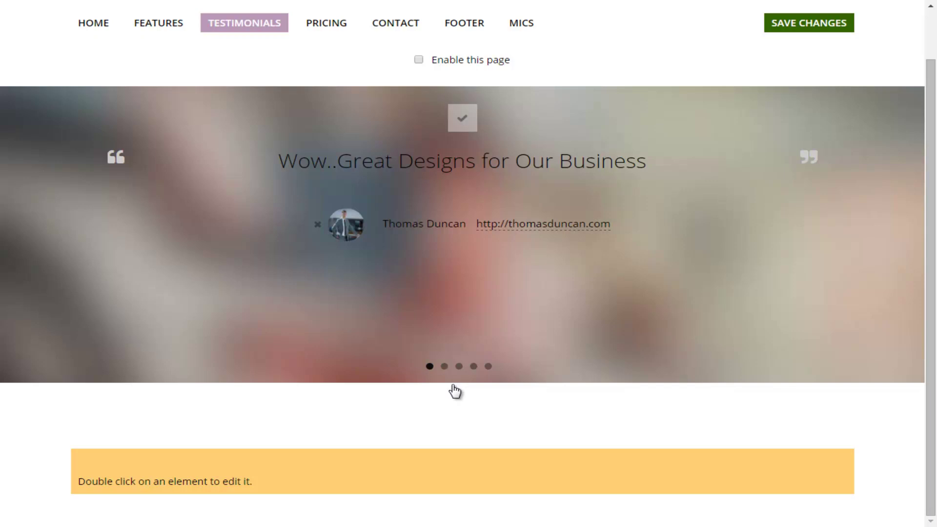
key(ctrl+s)
key(Tab)
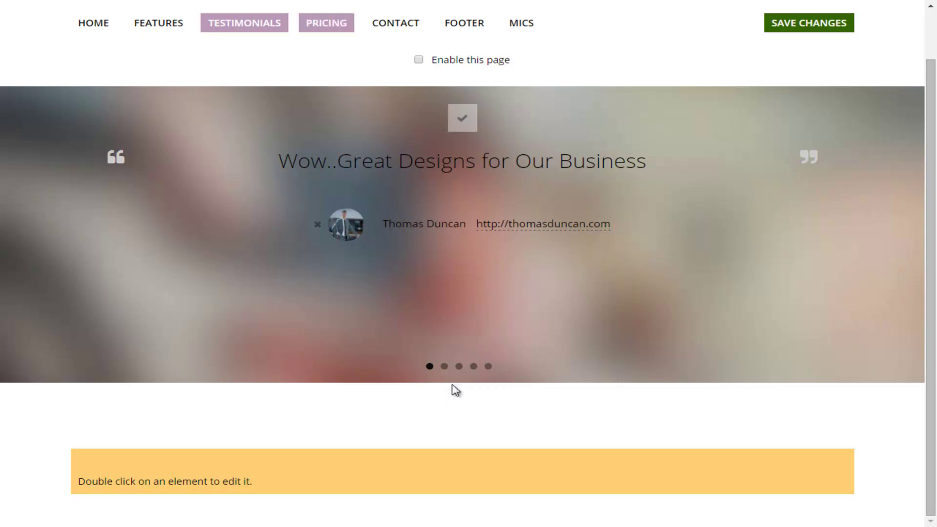
Open the Pricing page and commit the 'See Our Best Pricing' header and 'We Crush the Competition' subheader
key(Return)
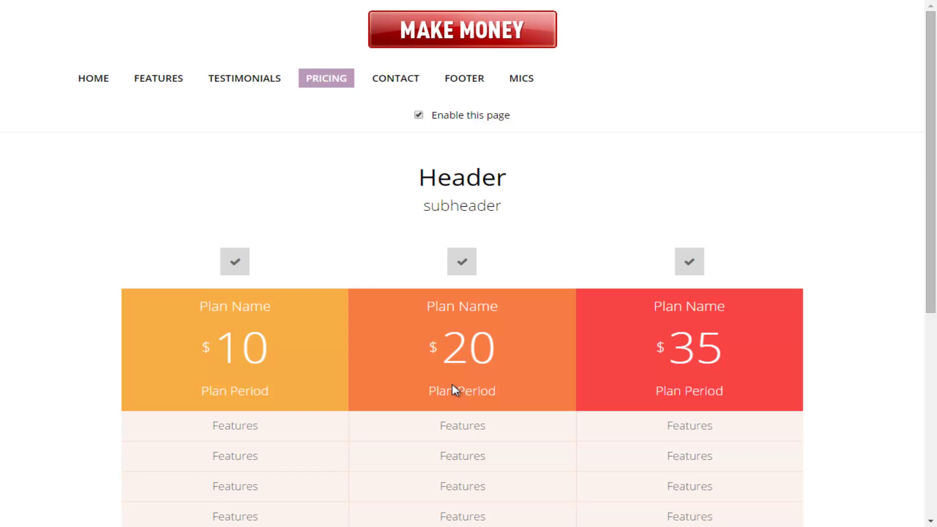
scroll(454, 390, down, 1)
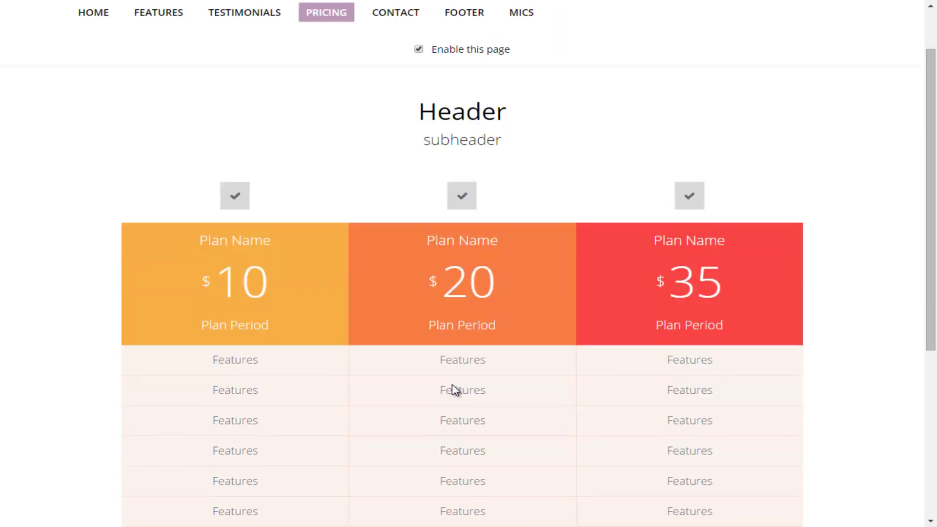
scroll(454, 390, up, 1)
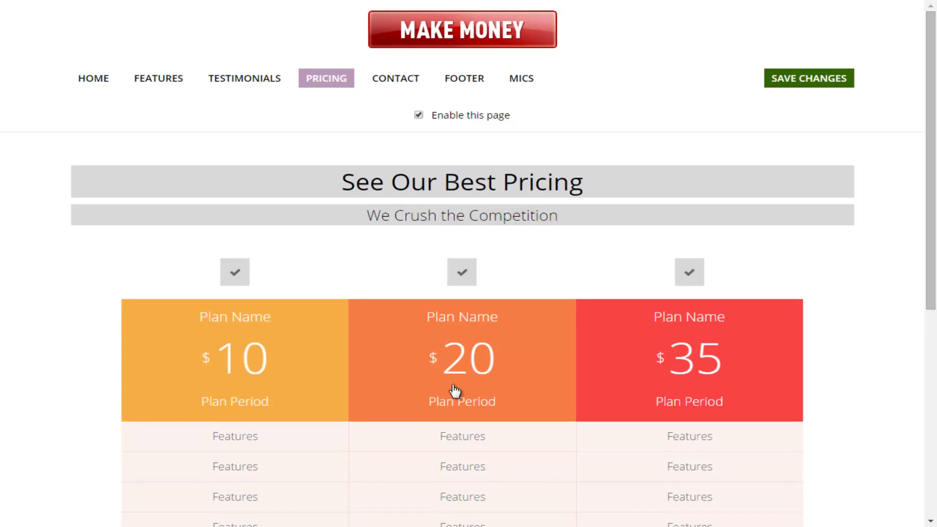
key(ctrl+shift+Left)
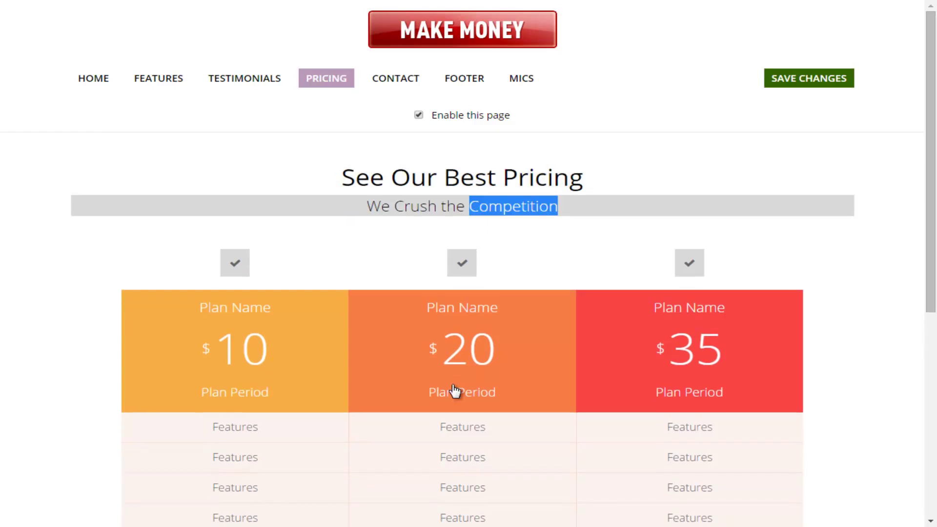
click(454, 391)
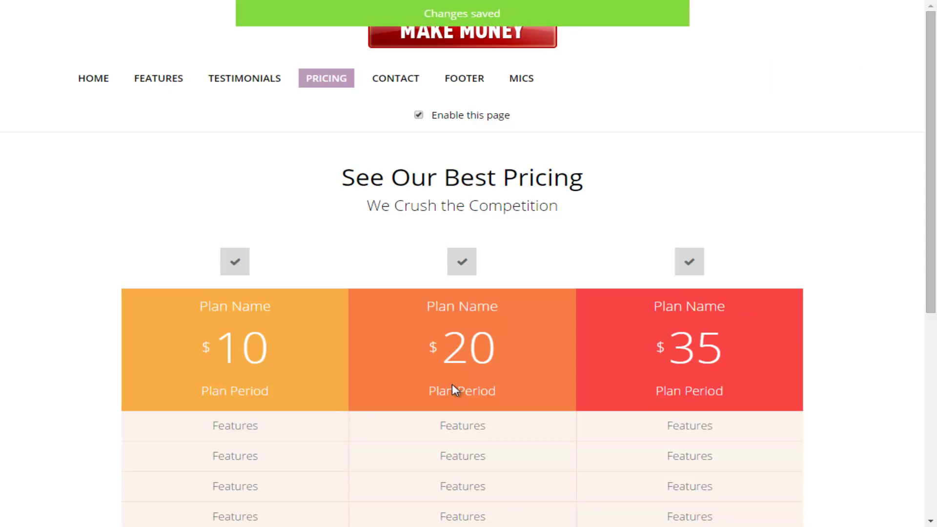
scroll(454, 390, down, 1)
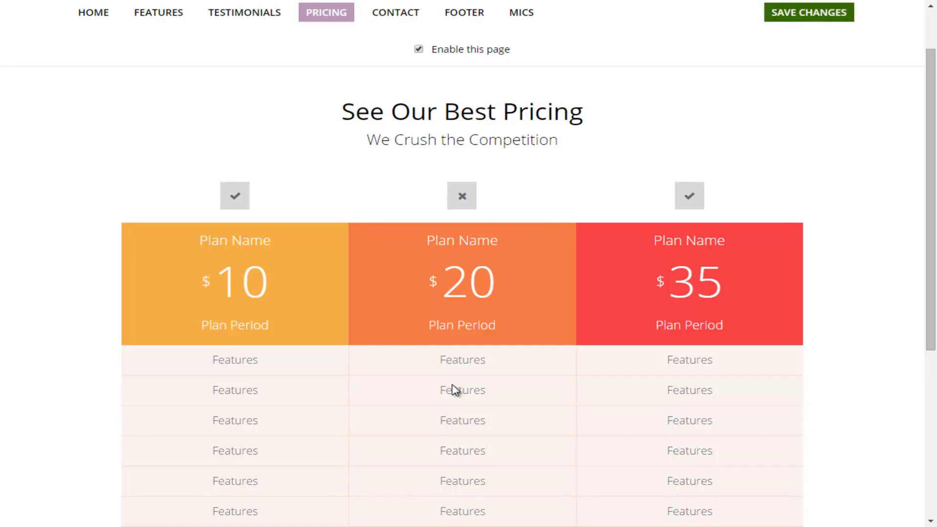
Rename the first plan to Gold, set its price to 97 and period to Monthly, then save
scroll(454, 391, down, 1)
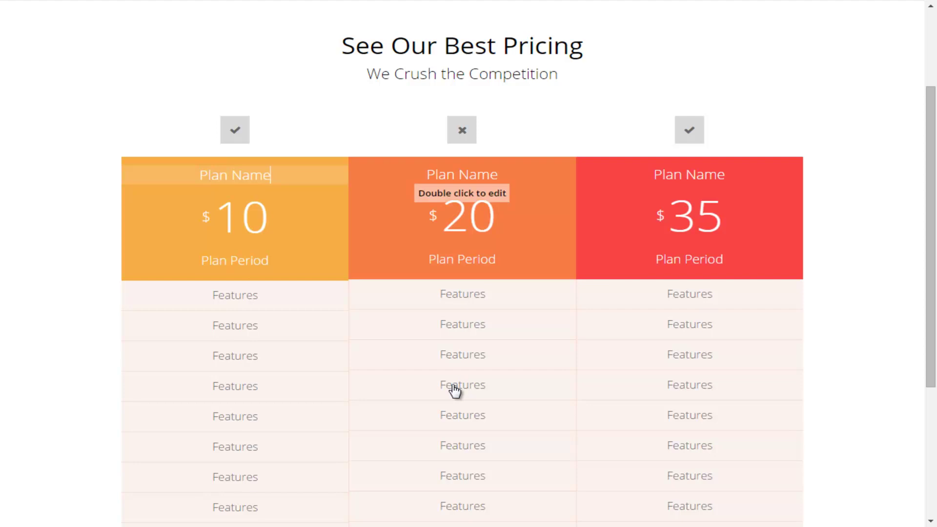
key(BackSpace)
key(BackSpace)
key(BackSpace)
key(BackSpace)
key(BackSpace)
key(BackSpace)
key(BackSpace)
key(BackSpace)
key(BackSpace)
text(Gold)
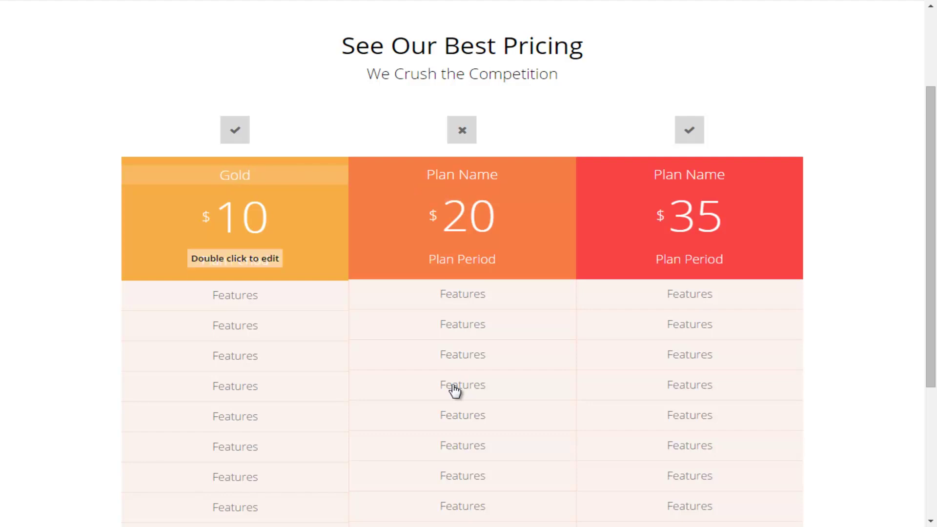
key(Tab)
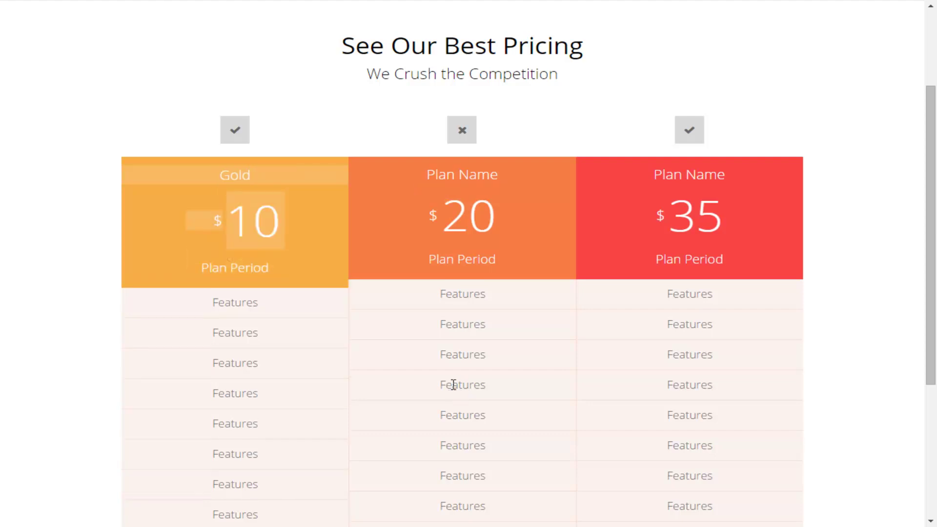
key(BackSpace)
key(BackSpace)
text(97)
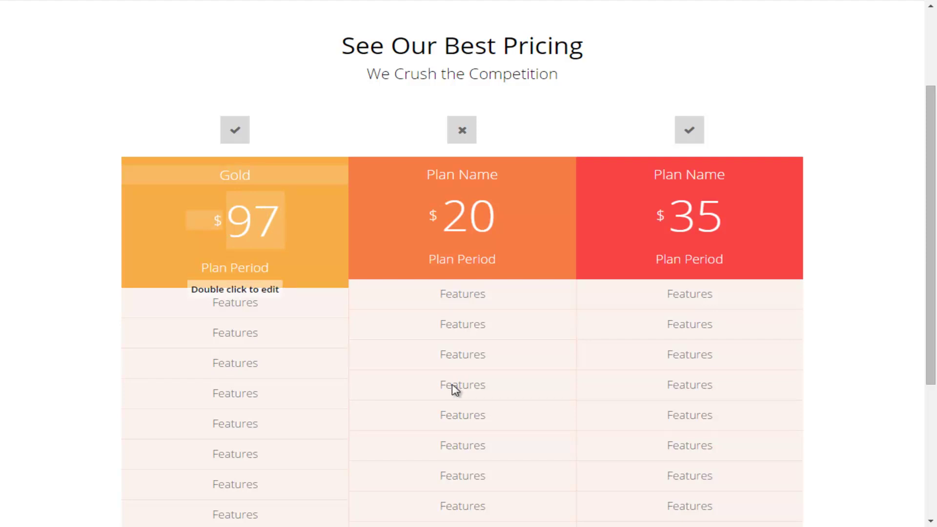
click(455, 390)
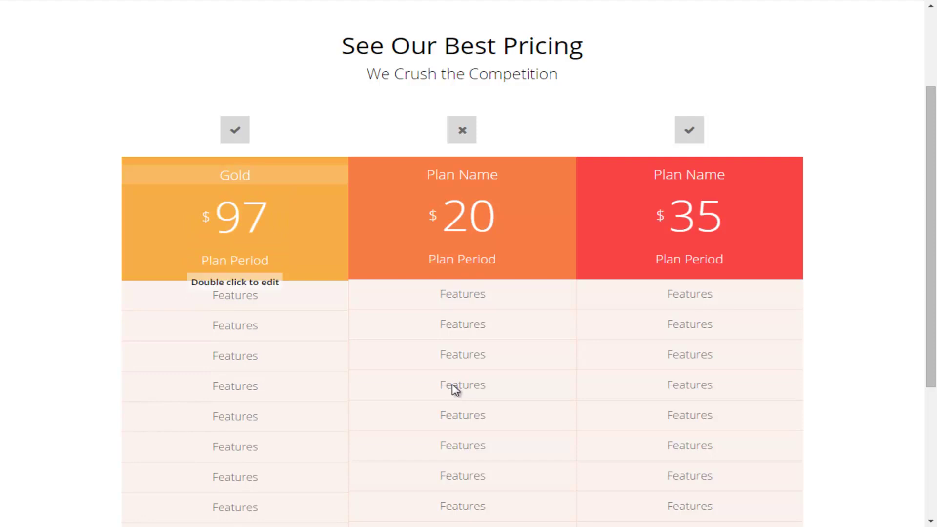
key(BackSpace)
key(BackSpace)
key(BackSpace)
key(BackSpace)
key(BackSpace)
key(BackSpace)
key(BackSpace)
key(BackSpace)
key(BackSpace)
key(BackSpace)
key(BackSpace)
text(Monthly)
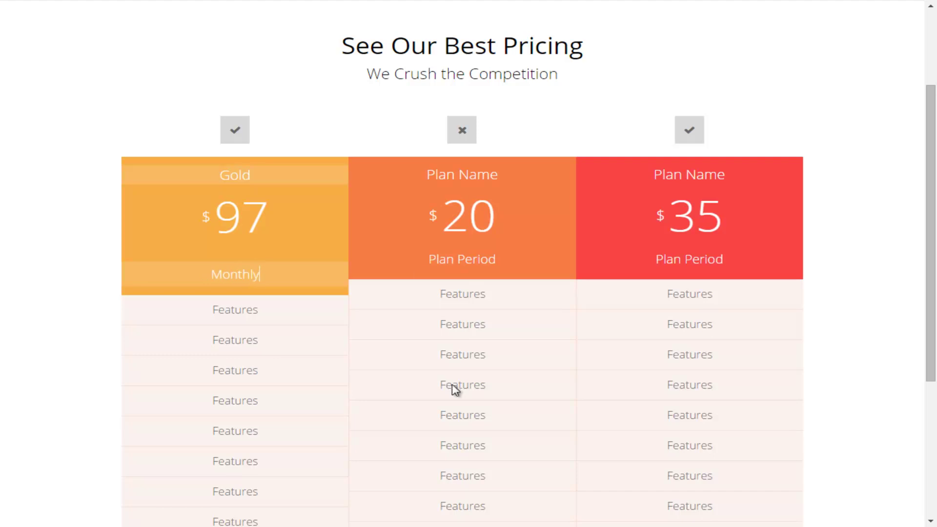
scroll(454, 389, up, 2)
key(ctrl+s)
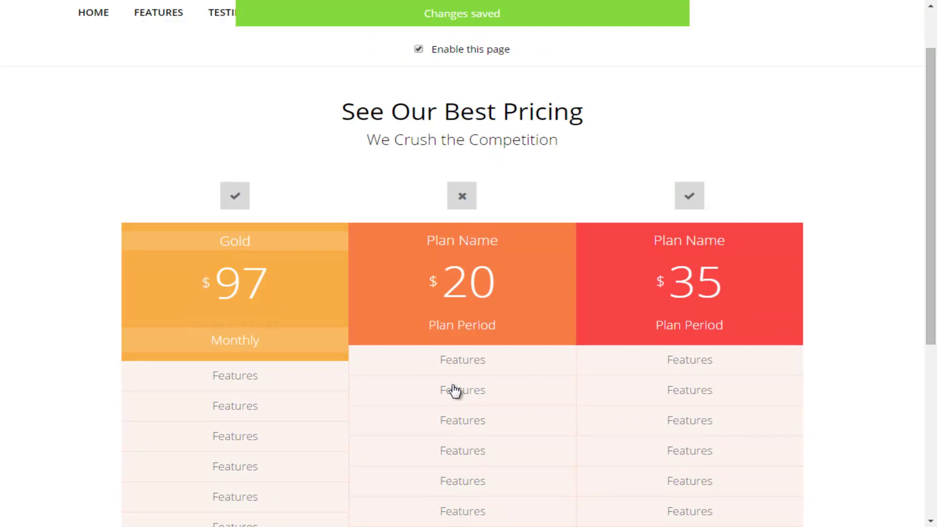
Replace the Gold plan's first two feature rows with 'Instant Access' and 'Live Webinars'
scroll(454, 390, down, 2)
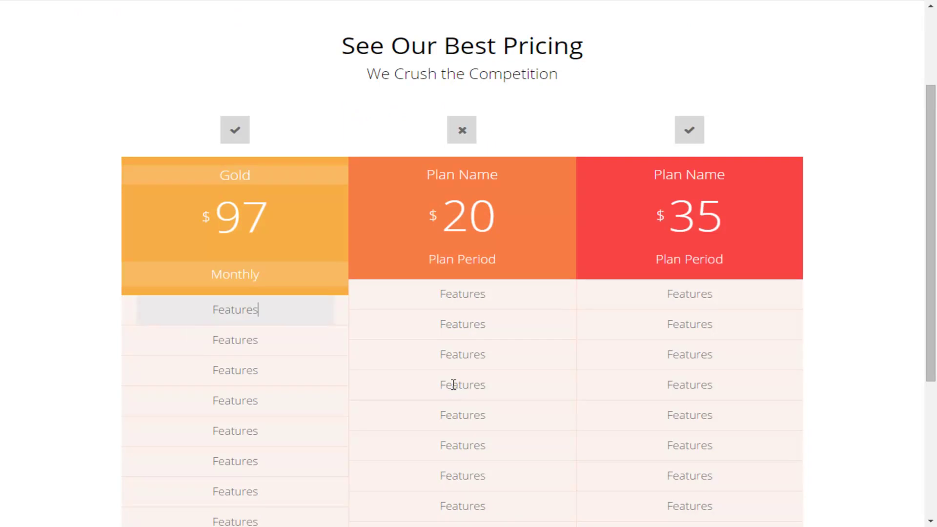
key(BackSpace)
key(BackSpace)
key(BackSpace)
key(BackSpace)
key(BackSpace)
key(BackSpace)
key(BackSpace)
key(BackSpace)
text(Instant Access)
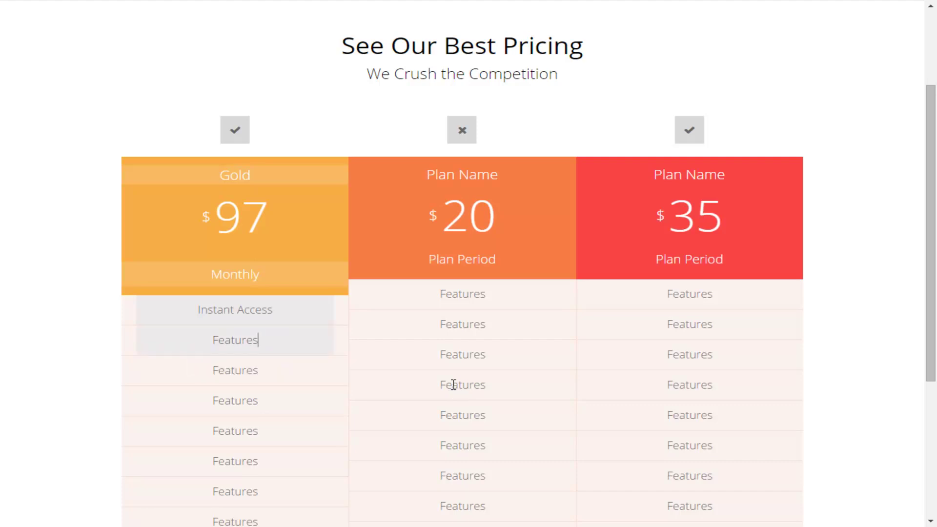
key(BackSpace)
key(BackSpace)
key(BackSpace)
key(BackSpace)
key(BackSpace)
key(BackSpace)
key(BackSpace)
key(BackSpace)
text(Live Webinars)
scroll(454, 384, down, 4)
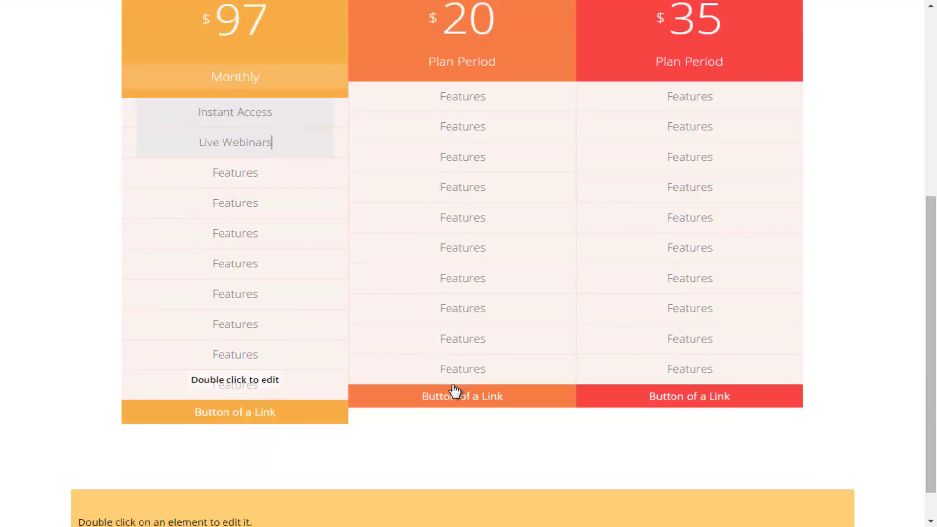
scroll(455, 389, down, 1)
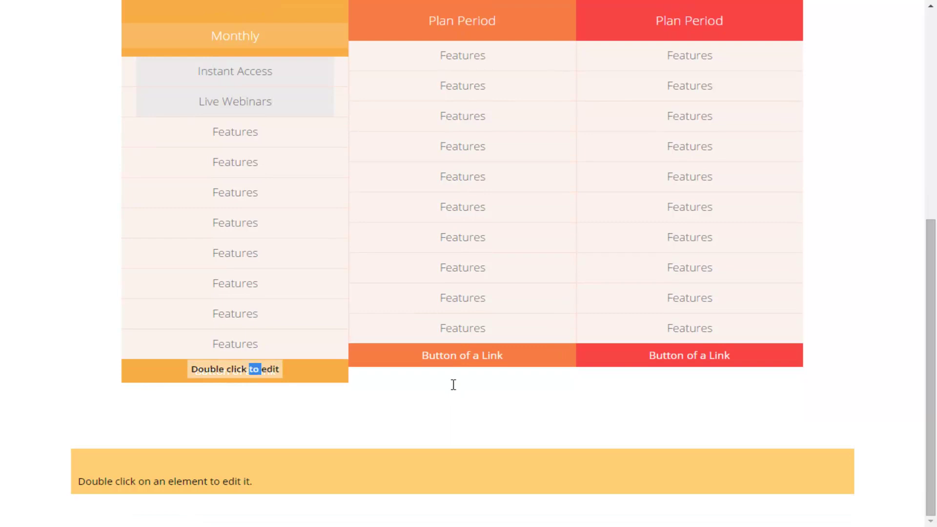
Relabel the Gold plan's button 'Get Gold'
click(454, 391)
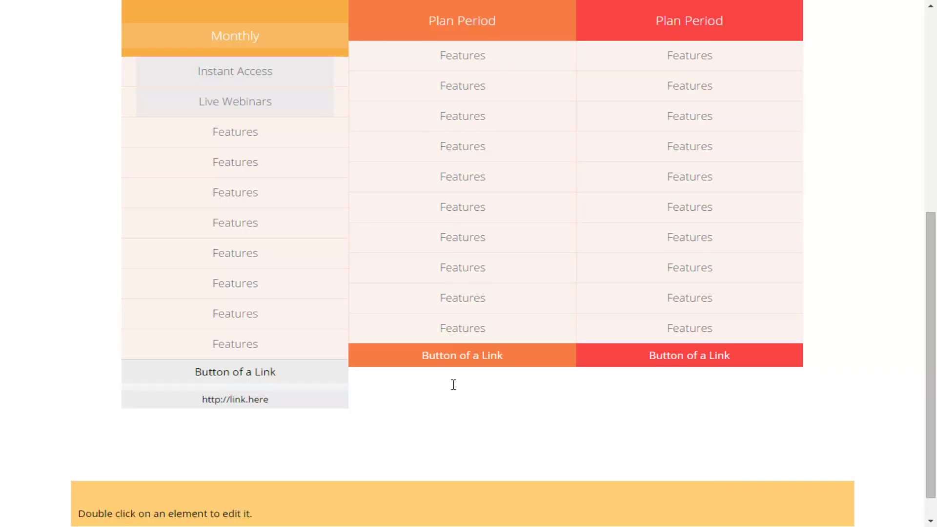
key(BackSpace)
key(BackSpace)
key(BackSpace)
key(BackSpace)
key(BackSpace)
key(BackSpace)
key(BackSpace)
key(BackSpace)
key(BackSpace)
key(BackSpace)
key(BackSpace)
key(BackSpace)
key(BackSpace)
key(BackSpace)
key(BackSpace)
key(BackSpace)
text(Get )
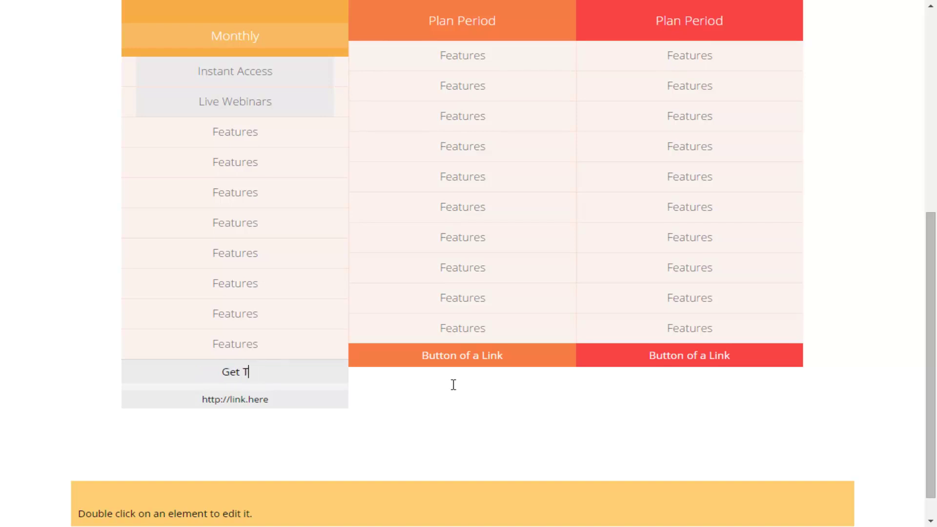
text(Gold)
double_click(456, 391)
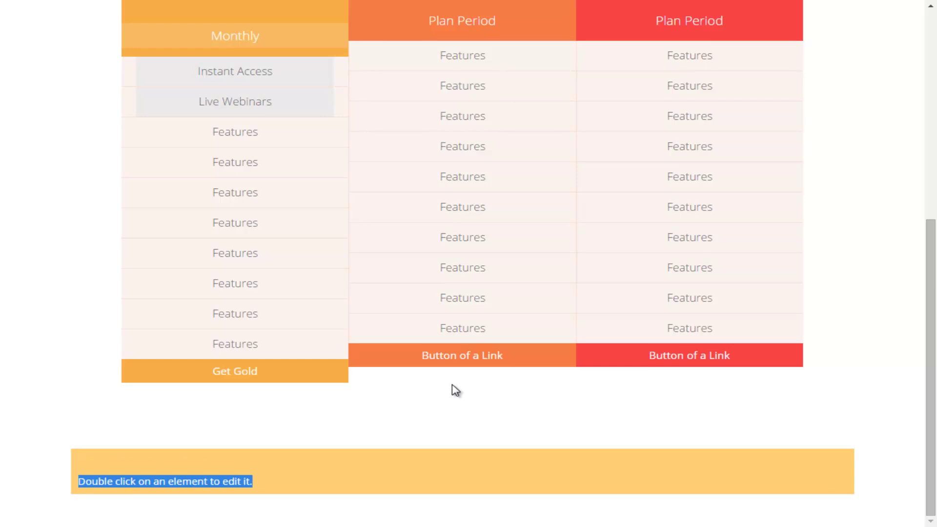
double_click(454, 386)
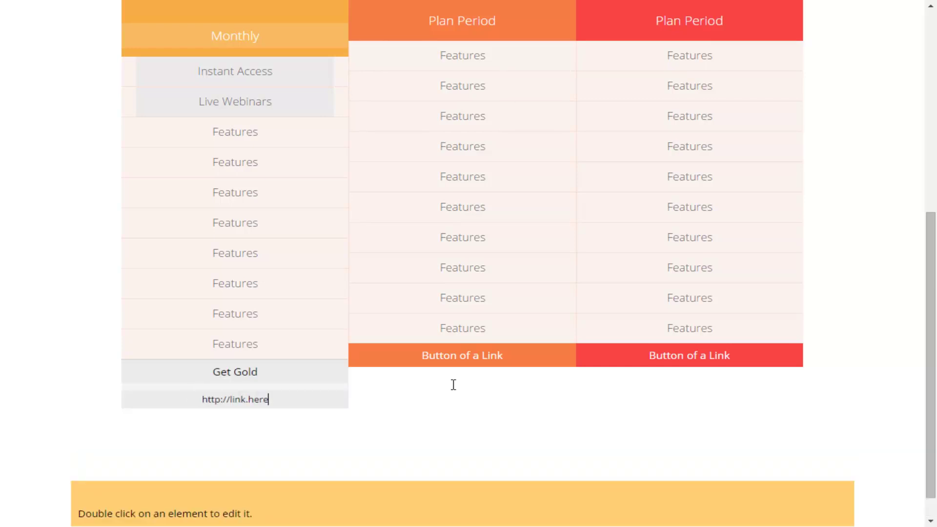
key(BackSpace)
key(BackSpace)
key(BackSpace)
key(BackSpace)
key(BackSpace)
key(BackSpace)
key(BackSpace)
key(BackSpace)
key(BackSpace)
text(google.com)
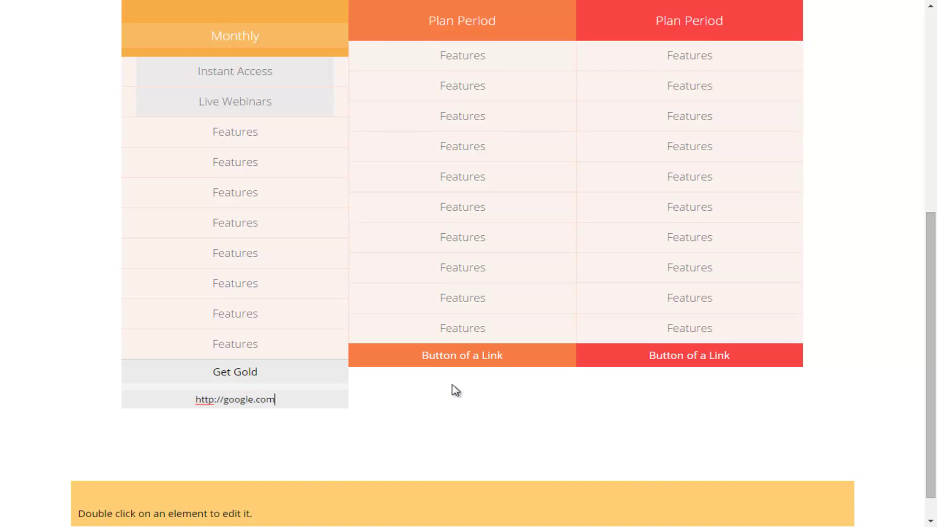
key(shift+Tab)
key(ctrl+shift+Left)
click(455, 391)
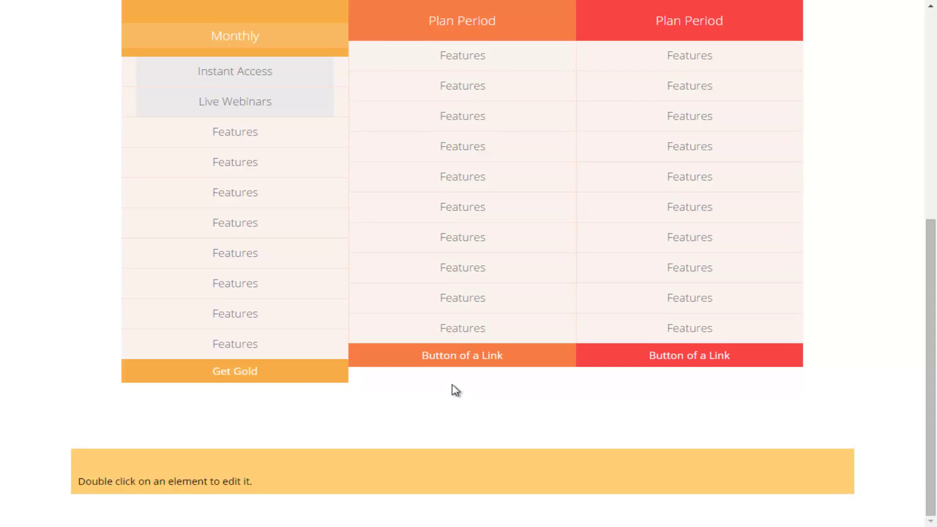
scroll(456, 390, up, 8)
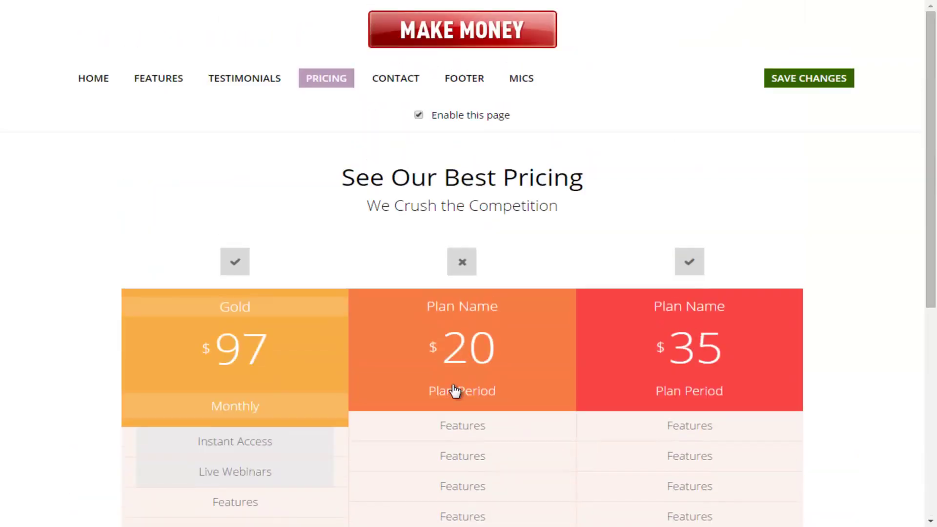
key(ctrl+s)
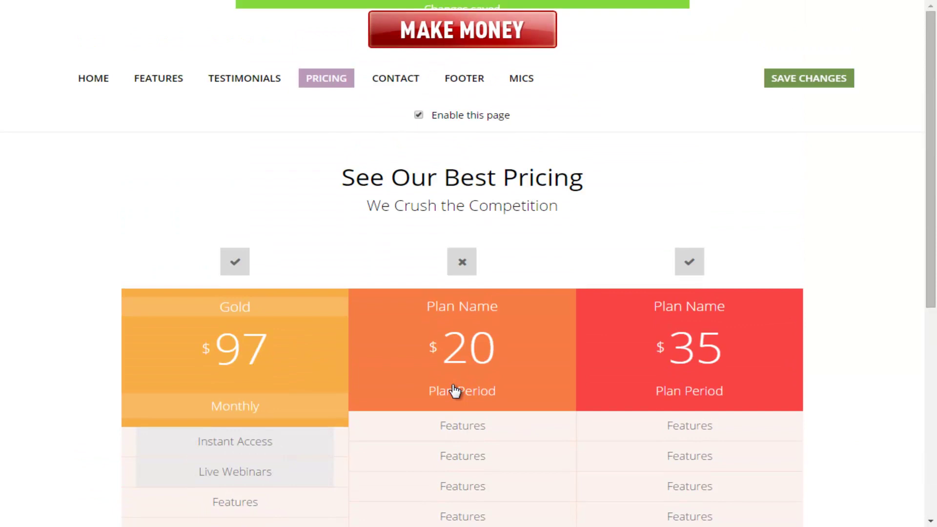
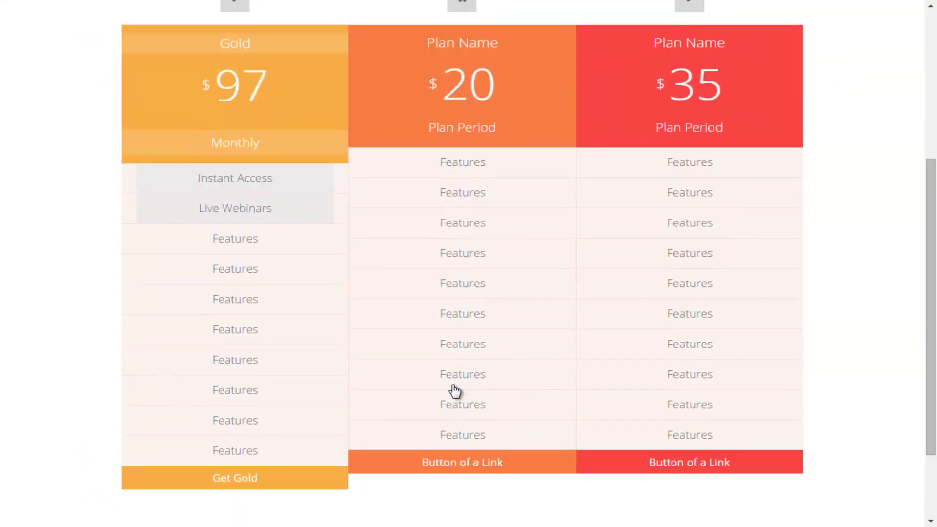
Check the Pricing table's plans, including Gold $97 Monthly, then move to the CONTACT link
scroll(454, 390, up, 1)
scroll(455, 391, down, 3)
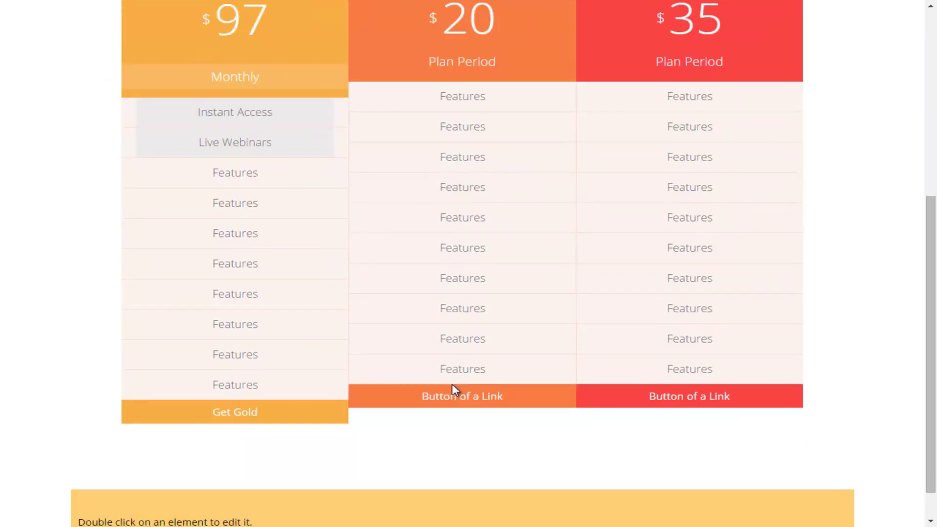
scroll(455, 391, up, 3)
scroll(455, 390, up, 2)
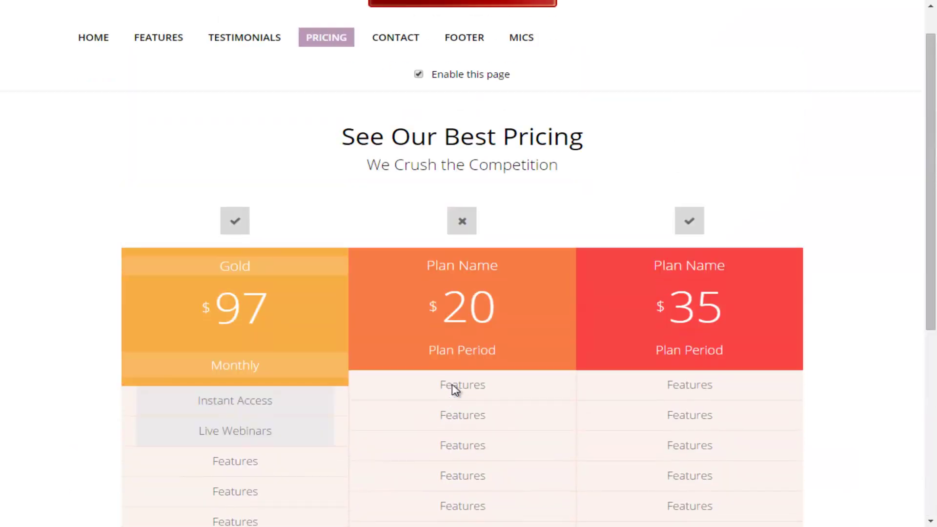
scroll(453, 389, up, 1)
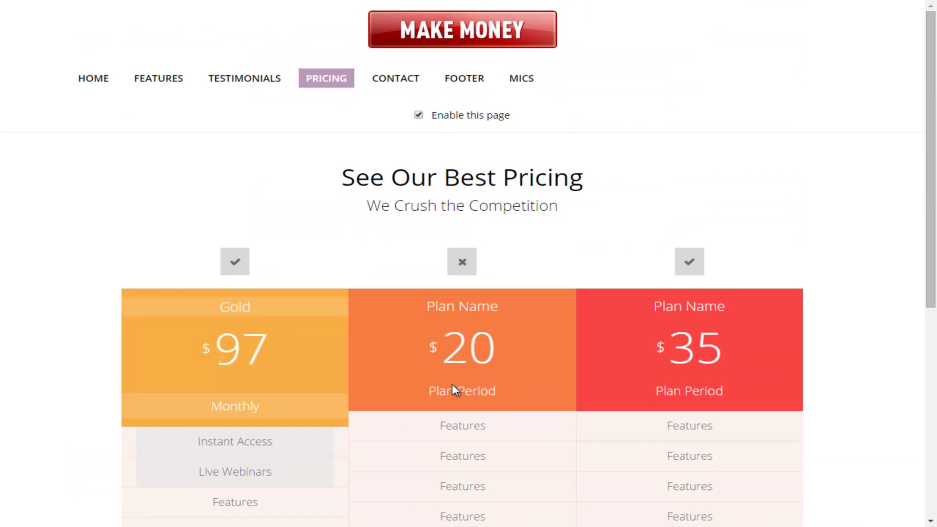
scroll(454, 391, down, 4)
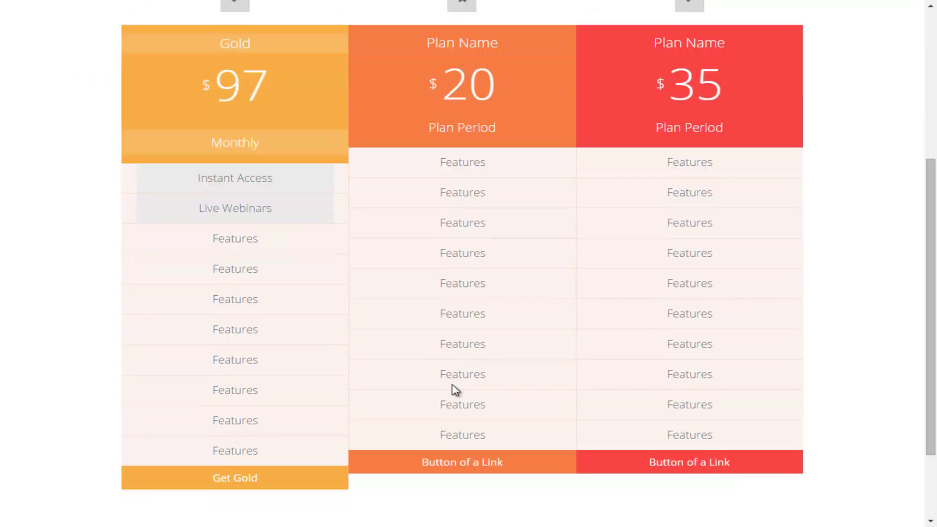
scroll(455, 390, up, 5)
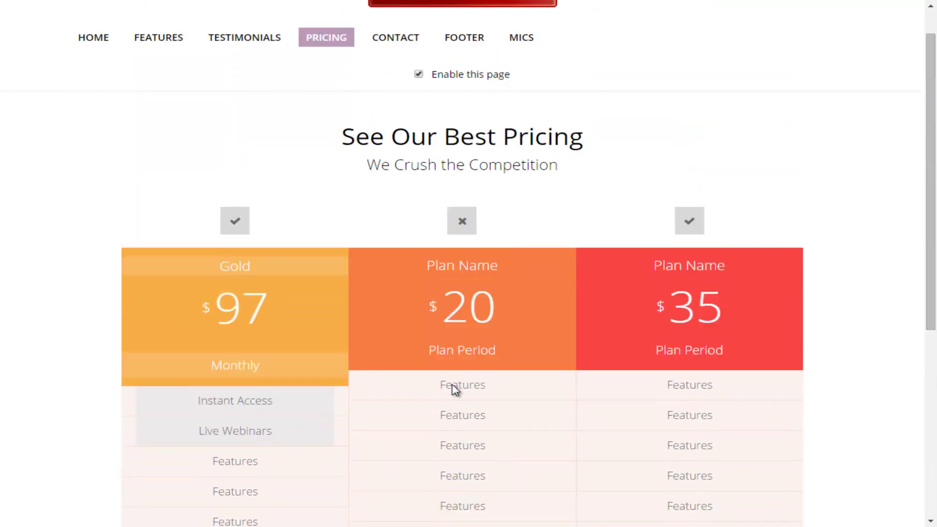
scroll(455, 391, down, 4)
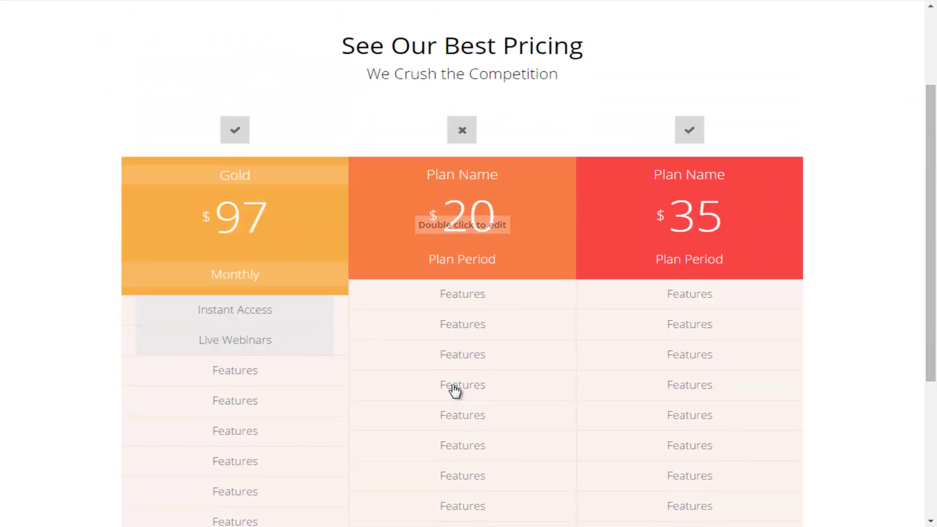
scroll(455, 390, up, 5)
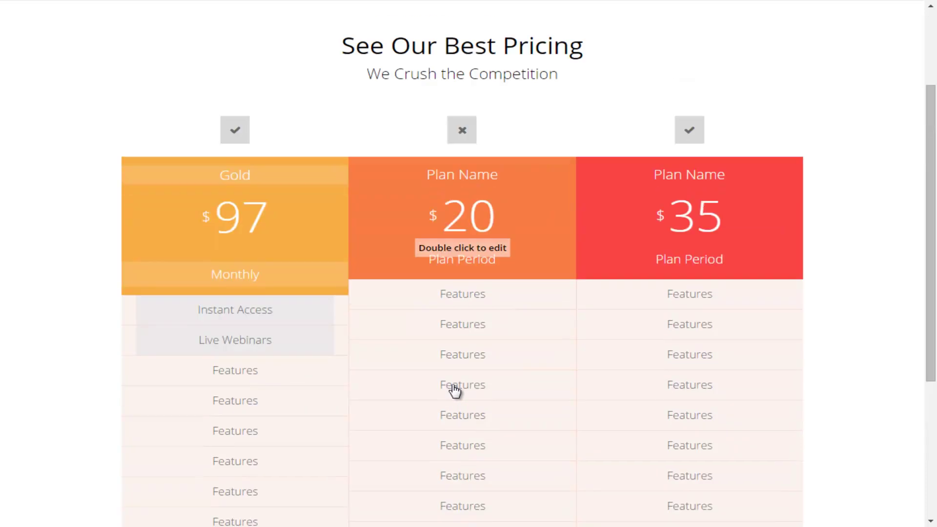
key(Tab)
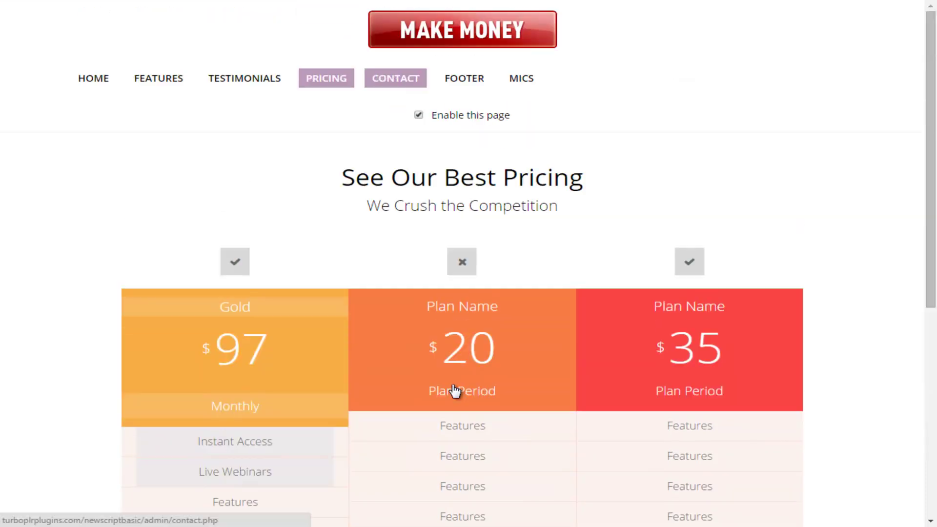
Load the Contact section and uncheck 'Enable this page'
key(Return)
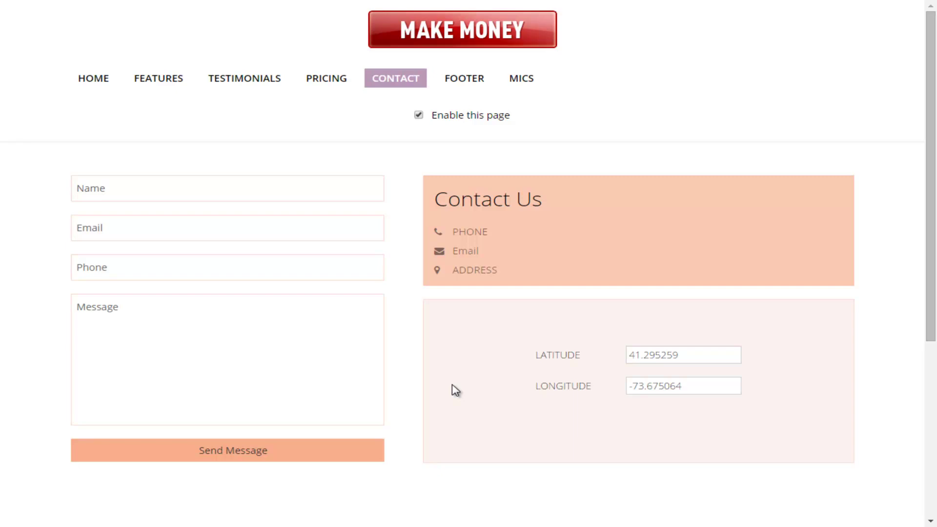
key(space)
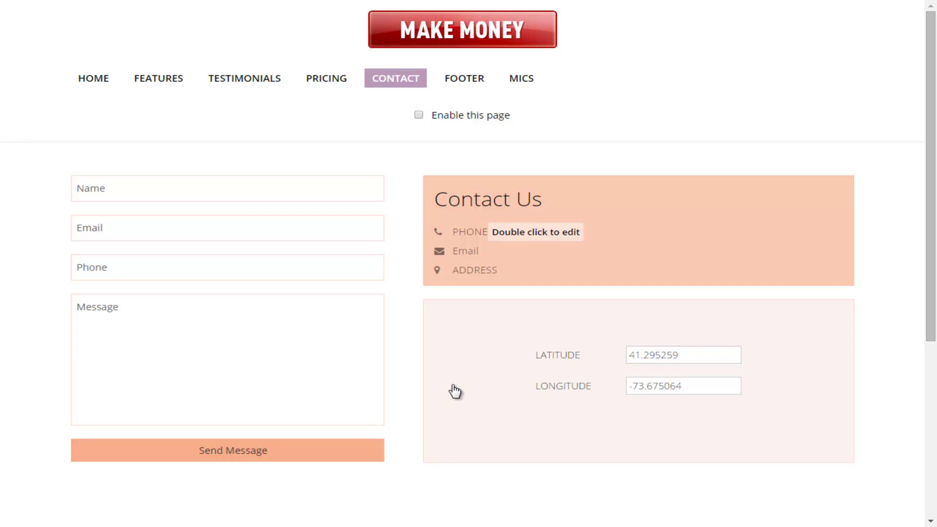
Replace the PHONE and Email placeholders with the contact's phone number and e-mail address
key(BackSpace)
key(BackSpace)
key(BackSpace)
key(BackSpace)
key(BackSpace)
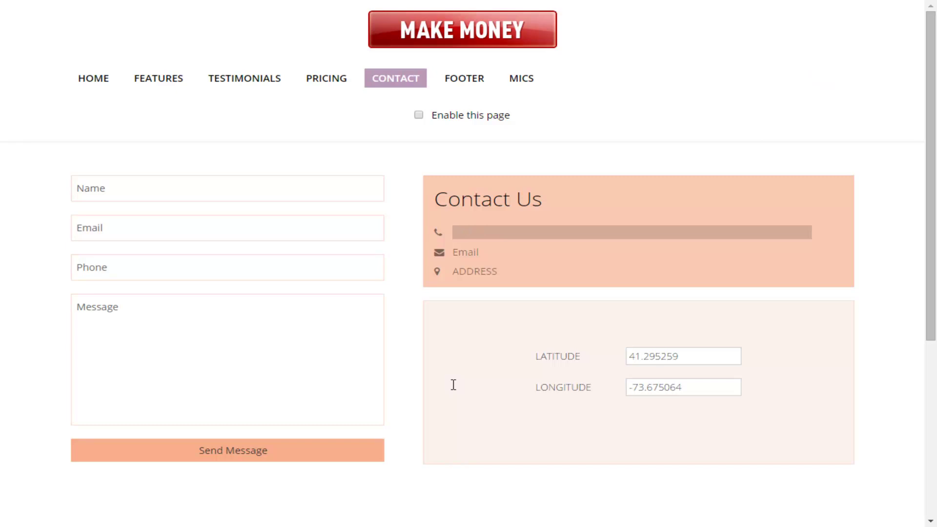
text(555)
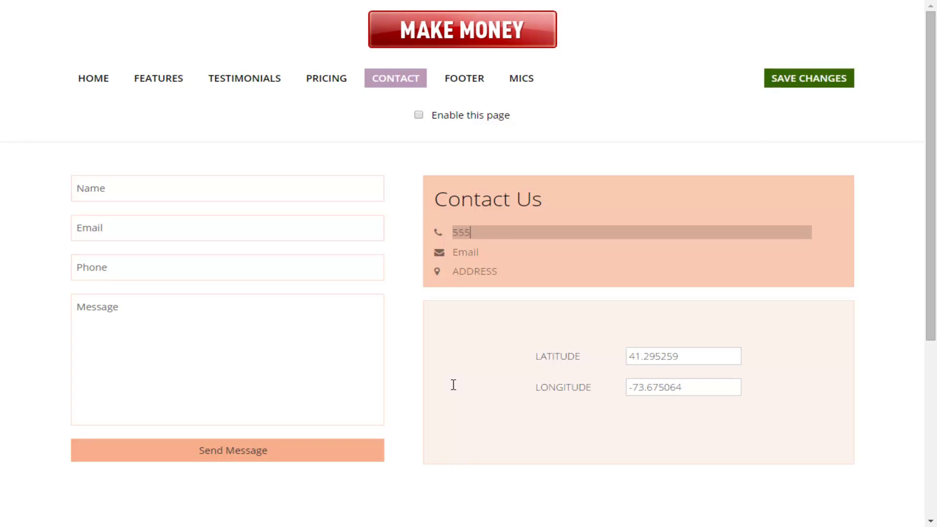
text(-555-5555)
key(Tab)
click(455, 390)
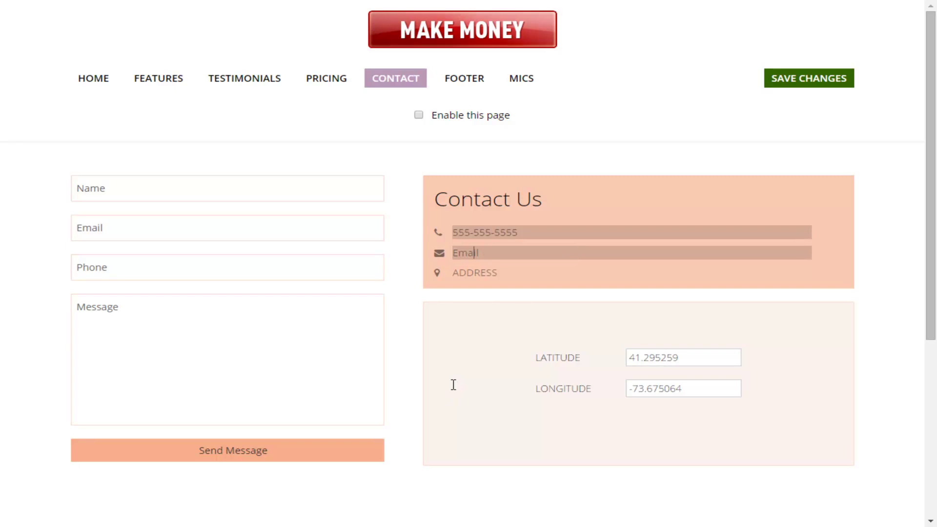
key(ctrl+a)
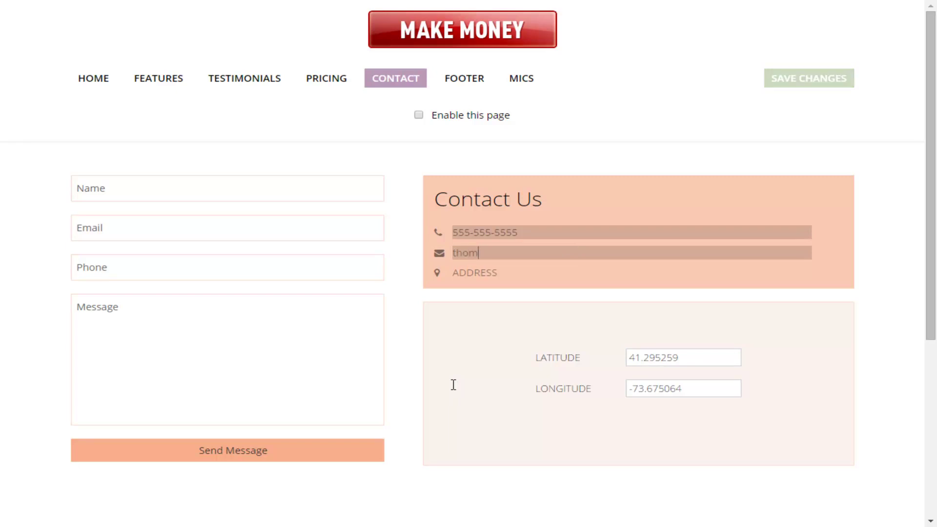
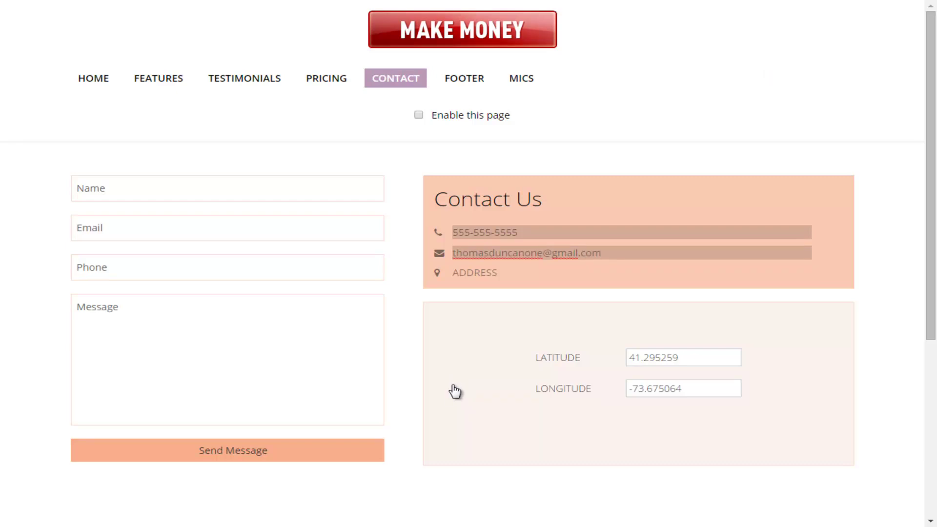
Replace the ADDRESS placeholder with the contact's New York street address, fixing typos
key(Tab)
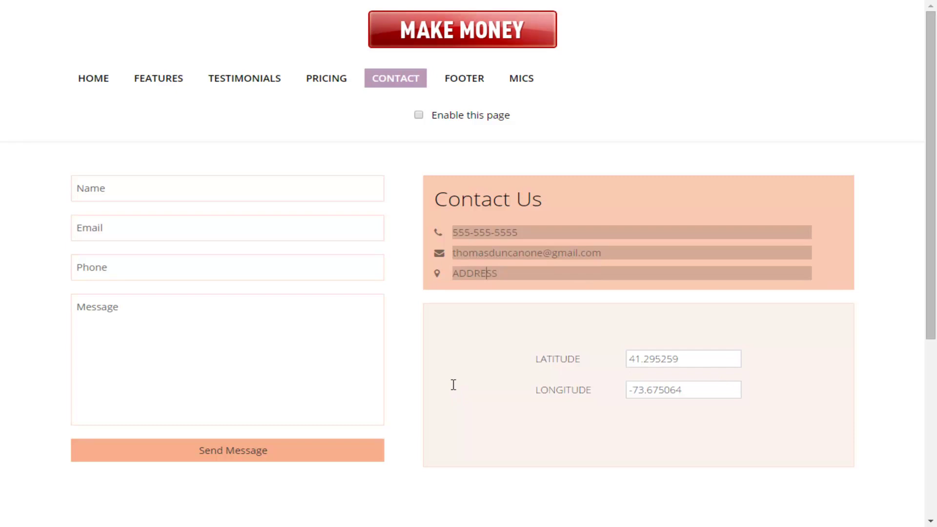
key(BackSpace)
key(BackSpace)
key(BackSpace)
key(BackSpace)
key(BackSpace)
key(BackSpace)
key(BackSpace)
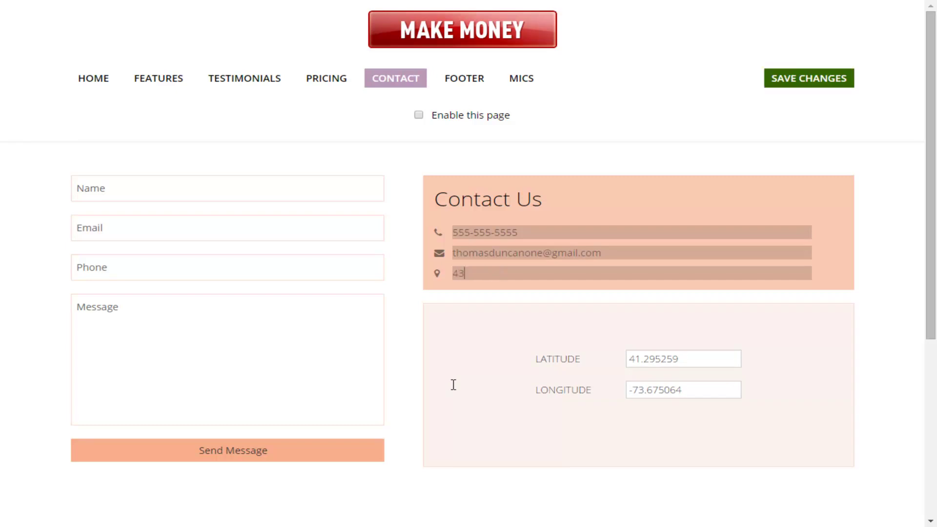
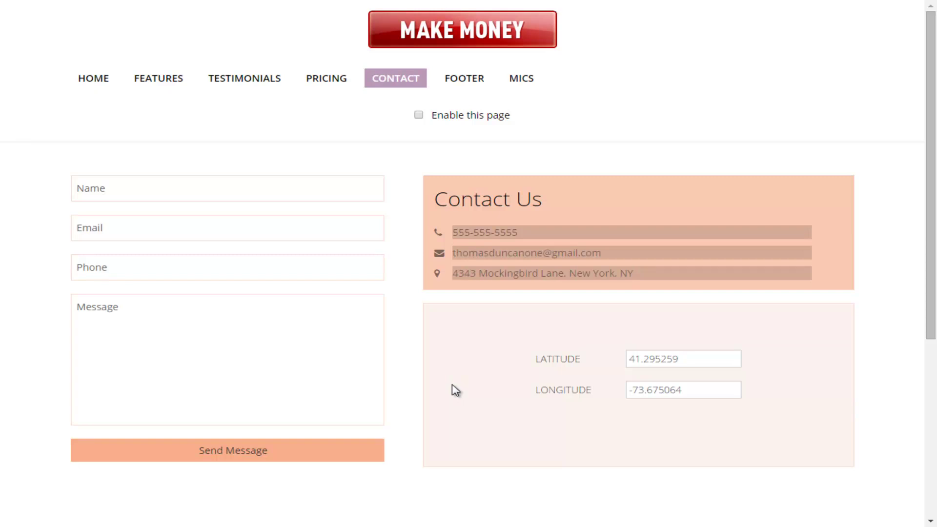
key(Tab)
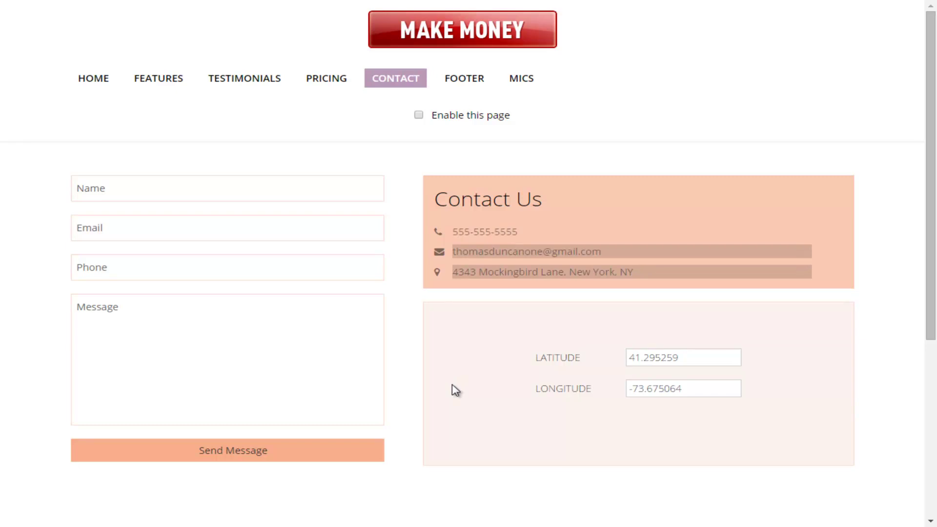
key(Tab)
key(Tab)
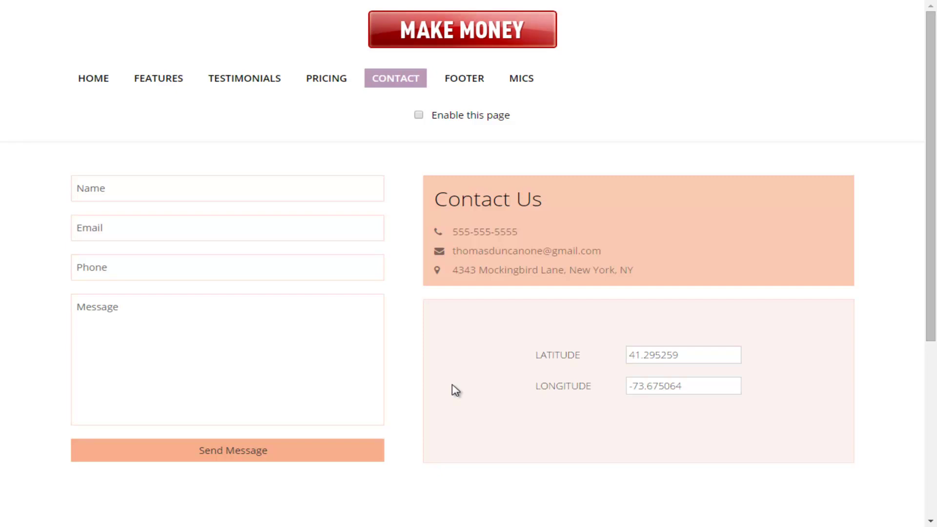
scroll(455, 389, down, 1)
scroll(456, 390, down, 1)
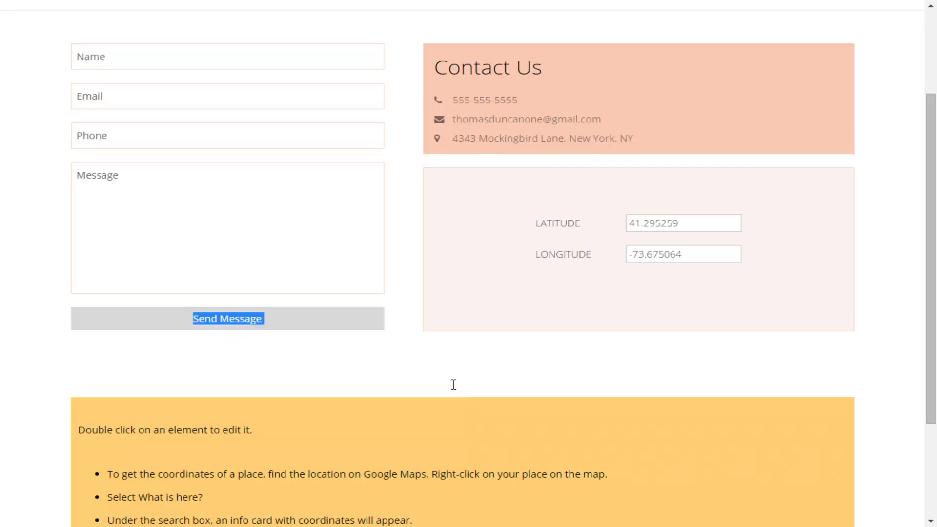
Change the Send Message button label to 'Contact Us Now'
key(End)
key(BackSpace)
key(BackSpace)
key(BackSpace)
key(BackSpace)
key(BackSpace)
key(BackSpace)
key(BackSpace)
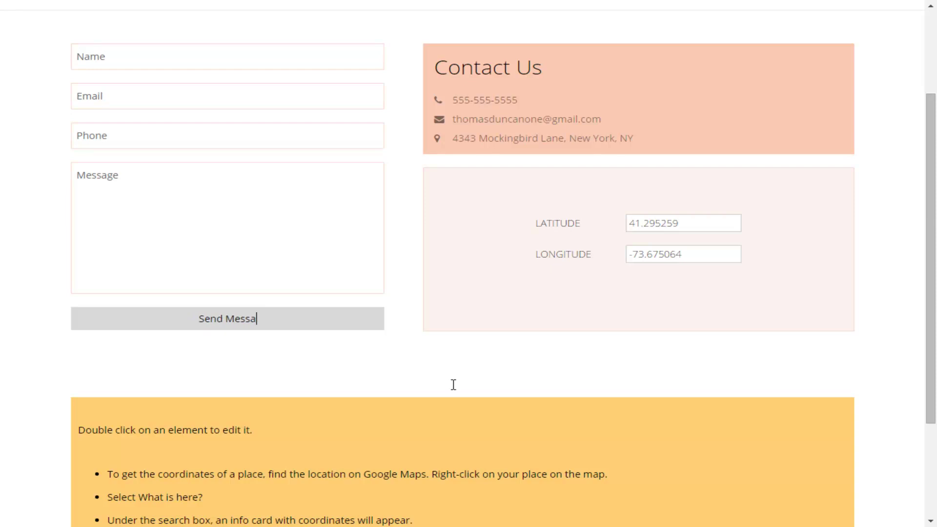
key(BackSpace)
key(BackSpace)
key(BackSpace)
key(BackSpace)
key(BackSpace)
text(Contact Us Now)
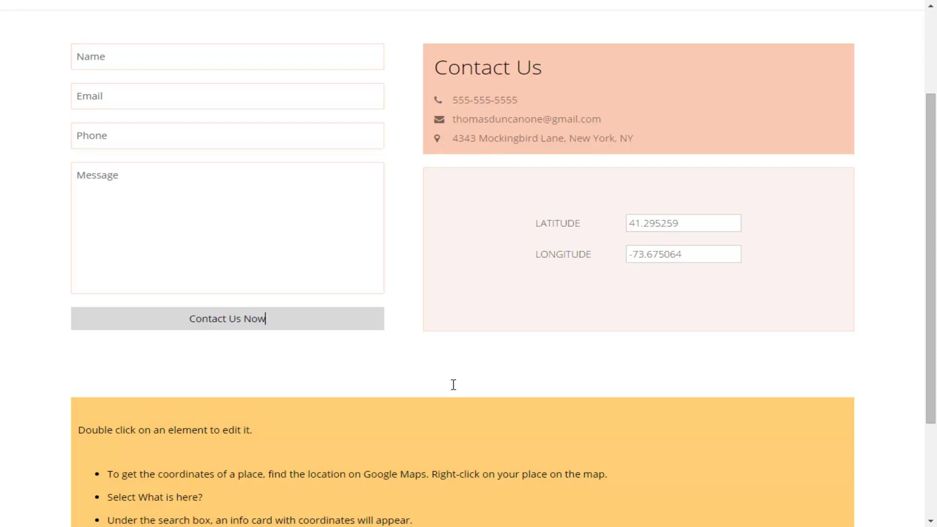
click(454, 388)
Switch the browser to full screen and save the Contact page changes
scroll(454, 389, up, 3)
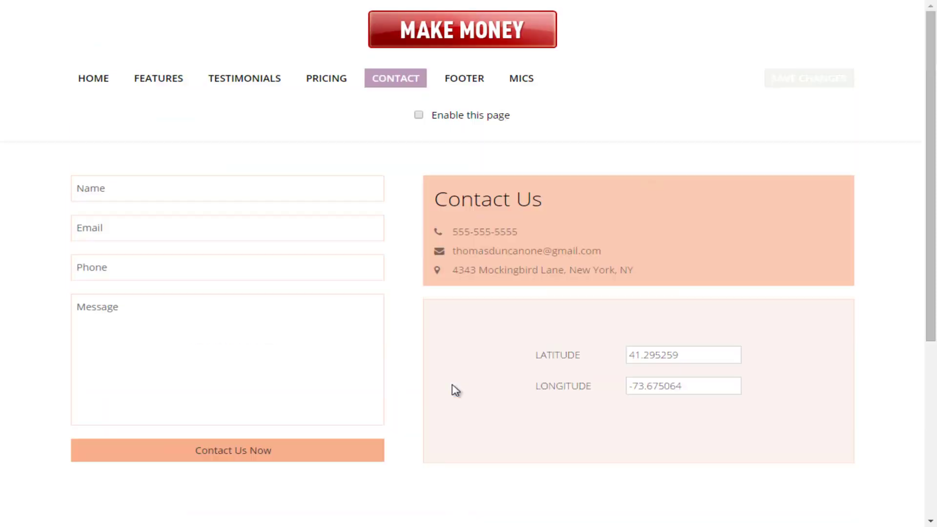
key(F11)
key(ctrl+s)
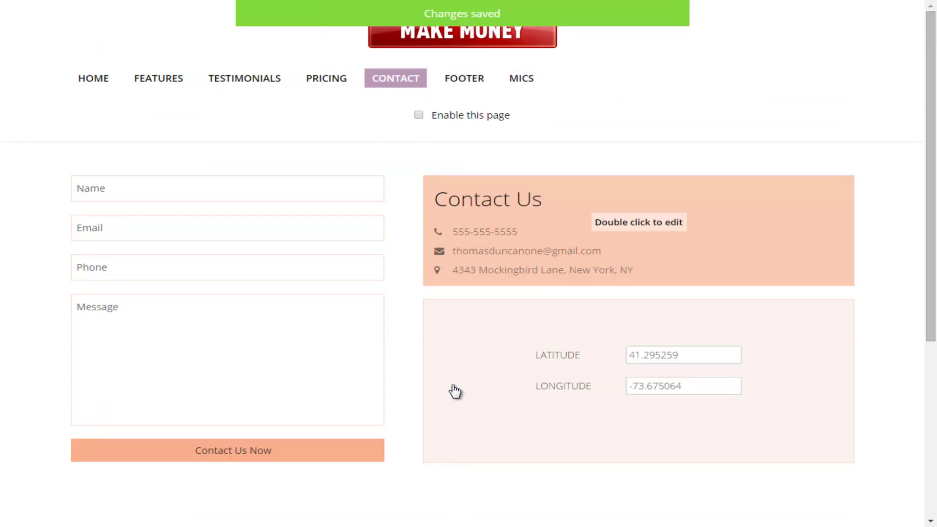
scroll(454, 390, down, 5)
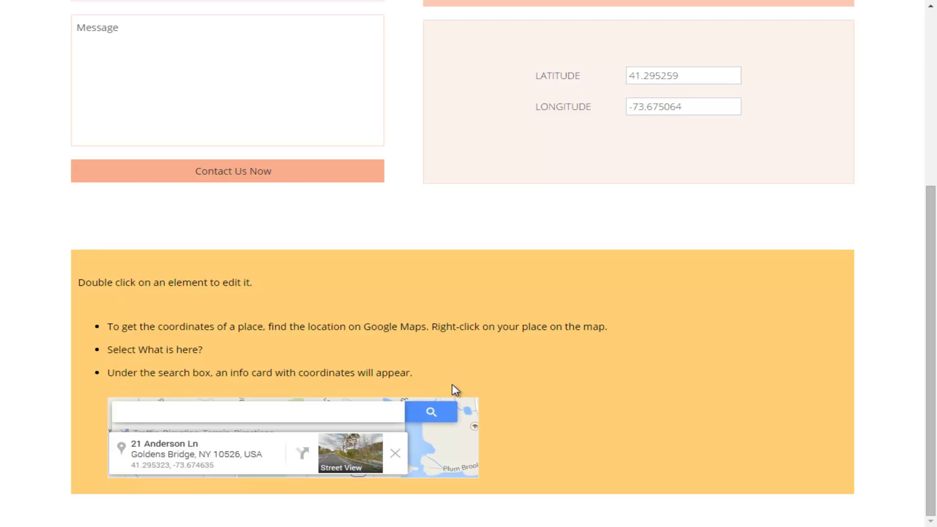
scroll(455, 390, up, 3)
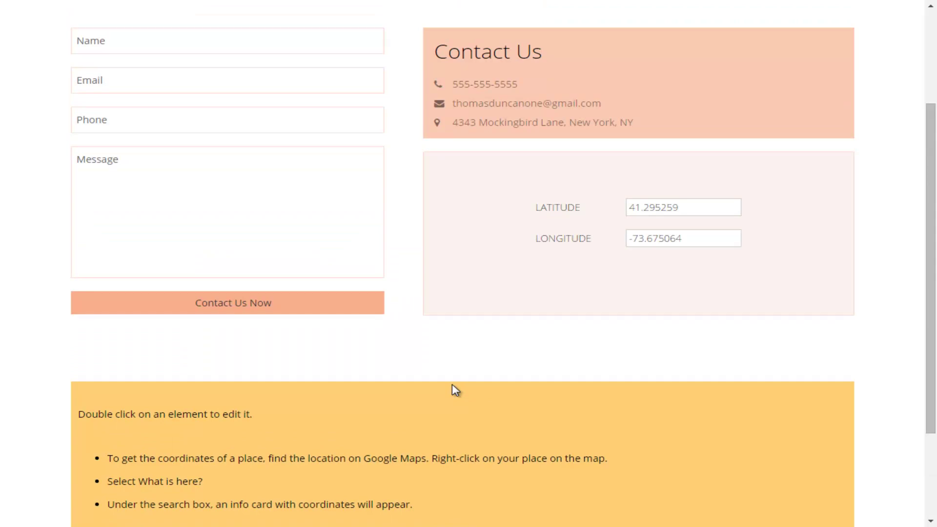
scroll(455, 390, up, 3)
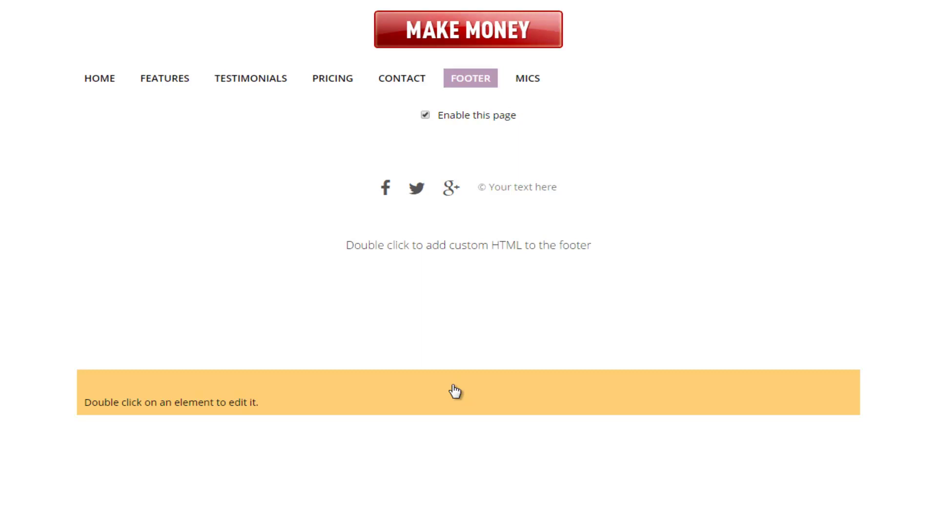
Append the owner's profile name to the footer's Facebook and Twitter icon URLs
double_click(454, 245)
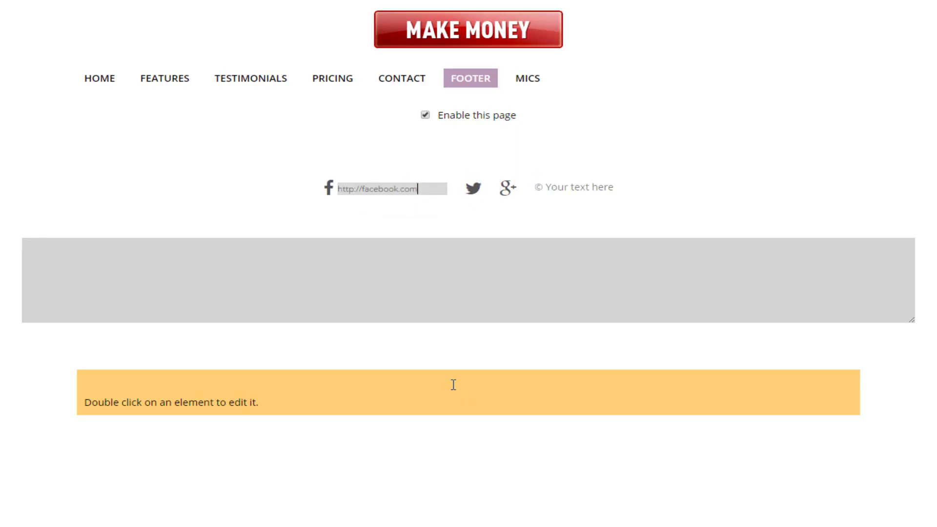
text(/t)
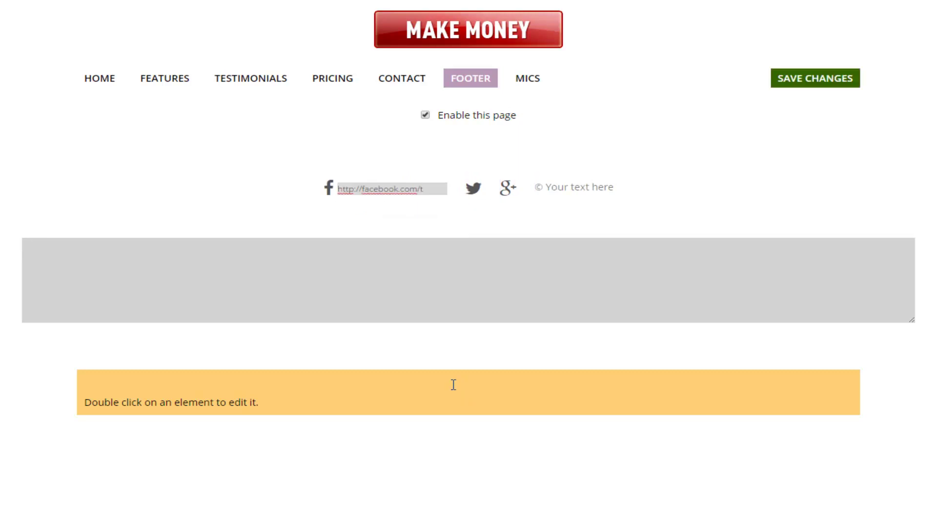
text(d)
click(456, 391)
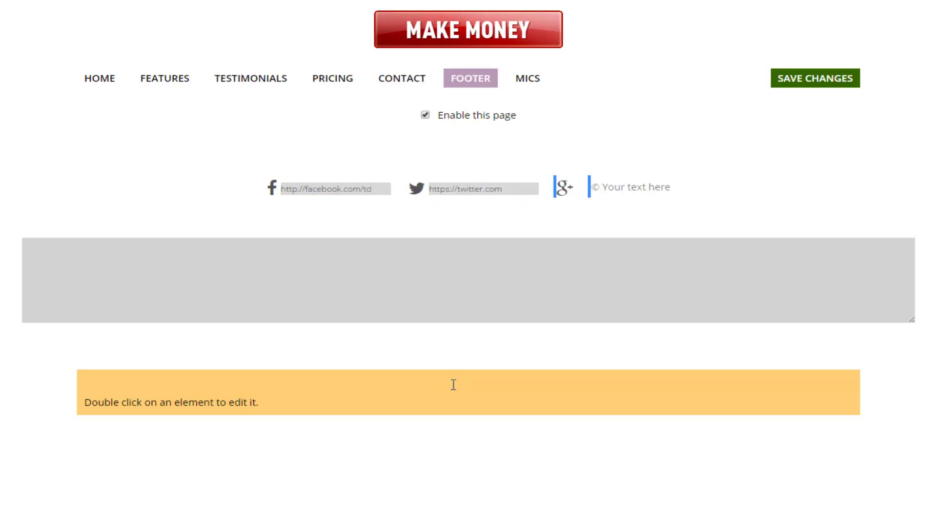
text(/td)
key(Tab)
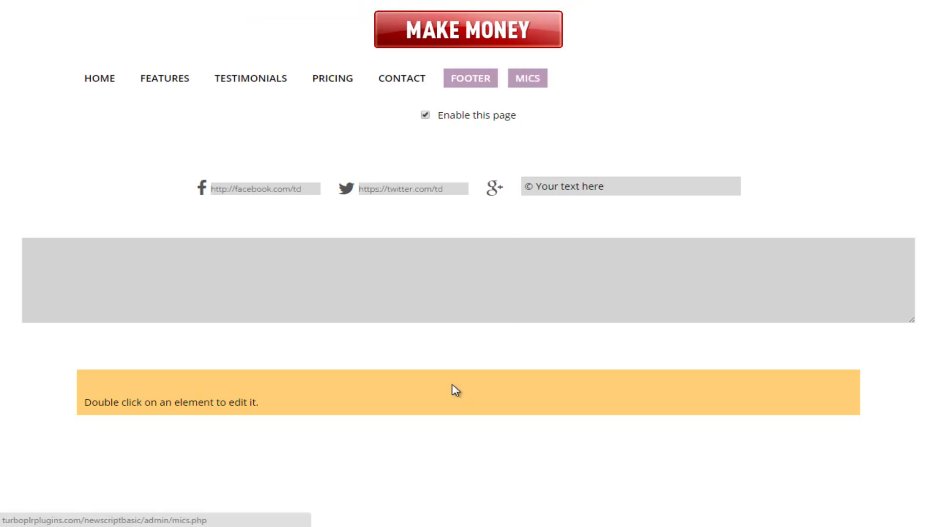
On the MICS settings page, change the Theme from Orange to Green and save
key(Return)
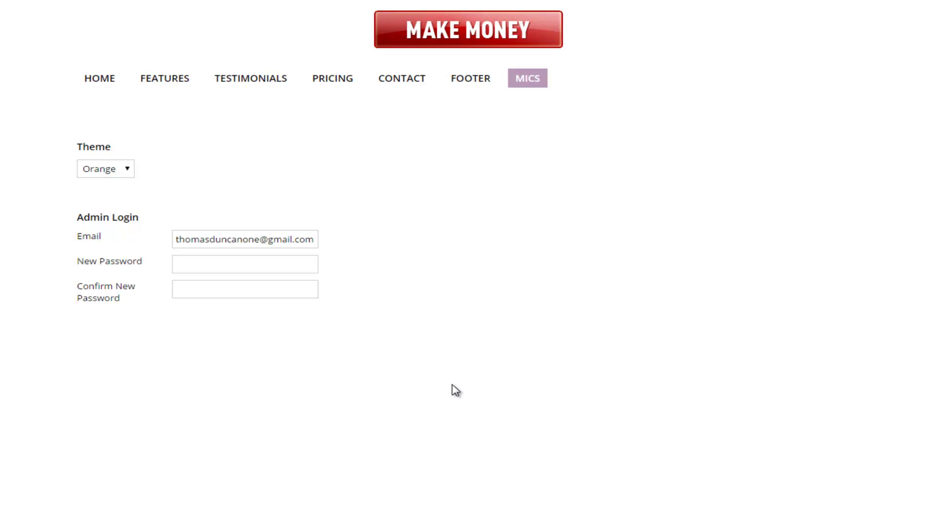
key(Tab)
key(alt+Down)
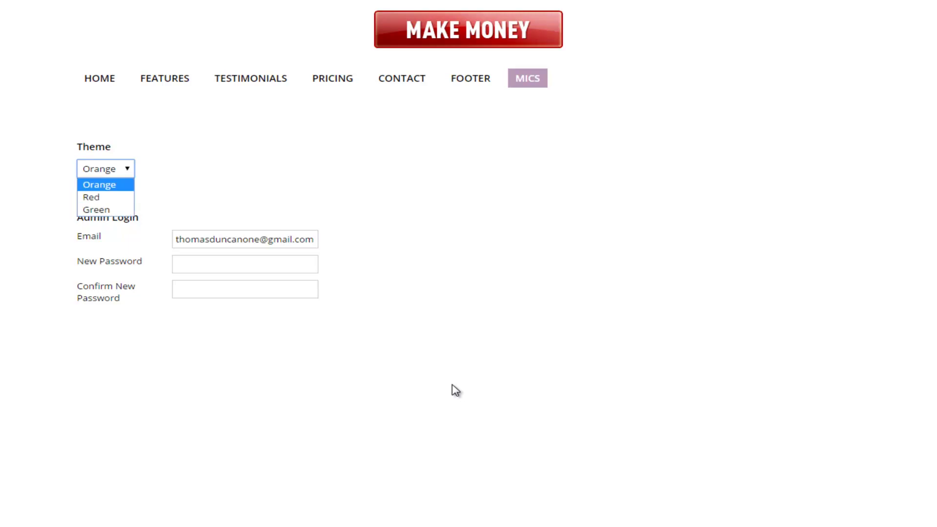
key(Down)
key(Down)
key(Return)
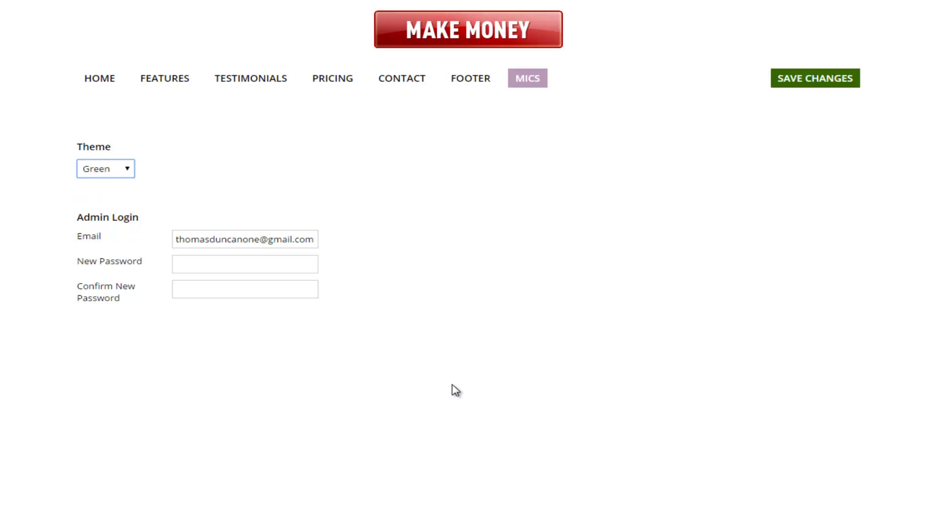
key(ctrl+s)
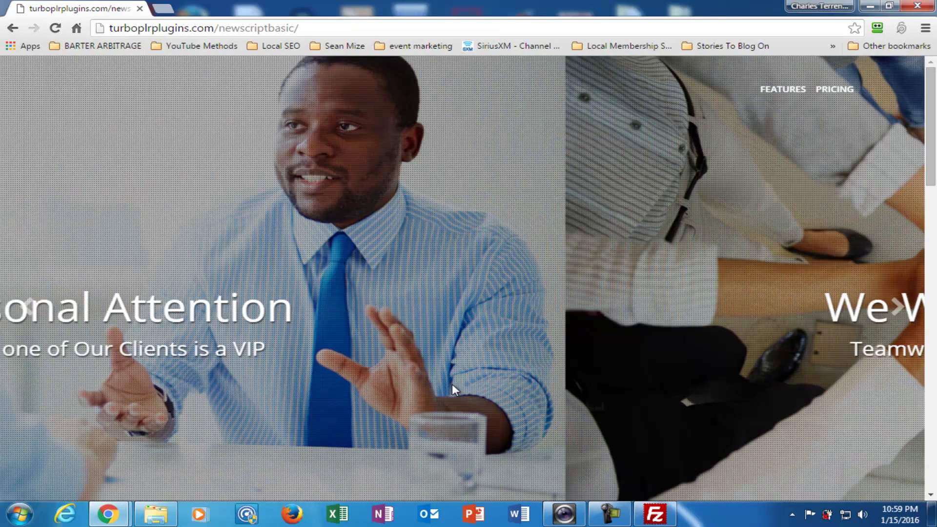
Scroll the live newscriptbasic page from banner to footer and back, checking the green accents
scroll(454, 389, down, 6)
scroll(456, 391, down, 15)
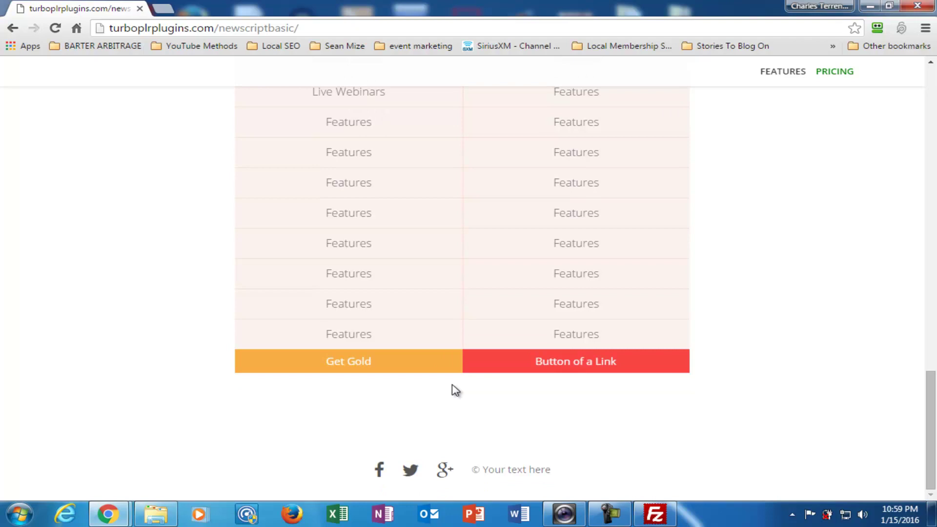
scroll(455, 391, up, 12)
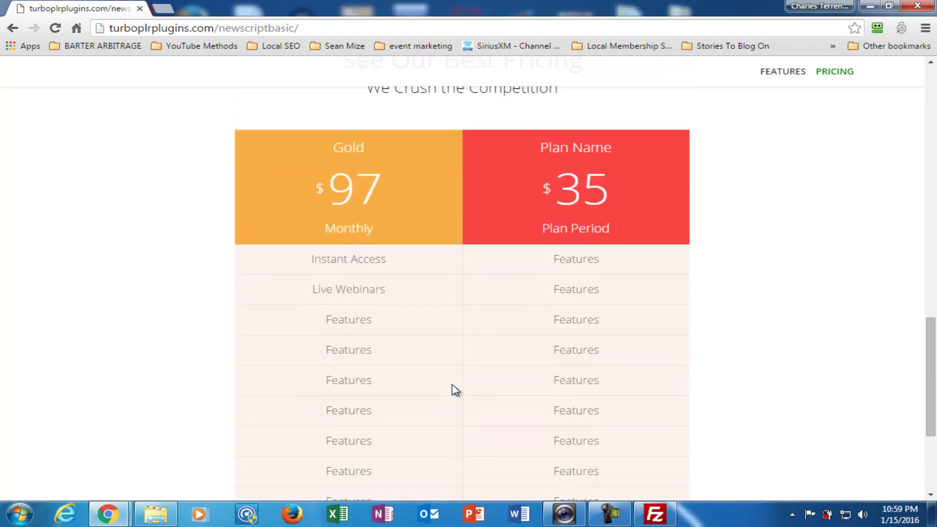
scroll(456, 391, up, 8)
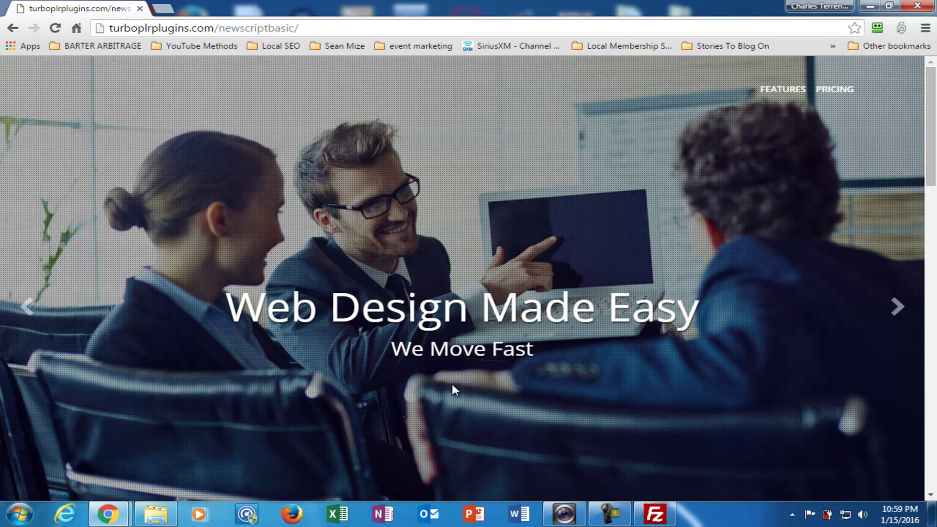
scroll(455, 390, down, 12)
scroll(455, 391, down, 8)
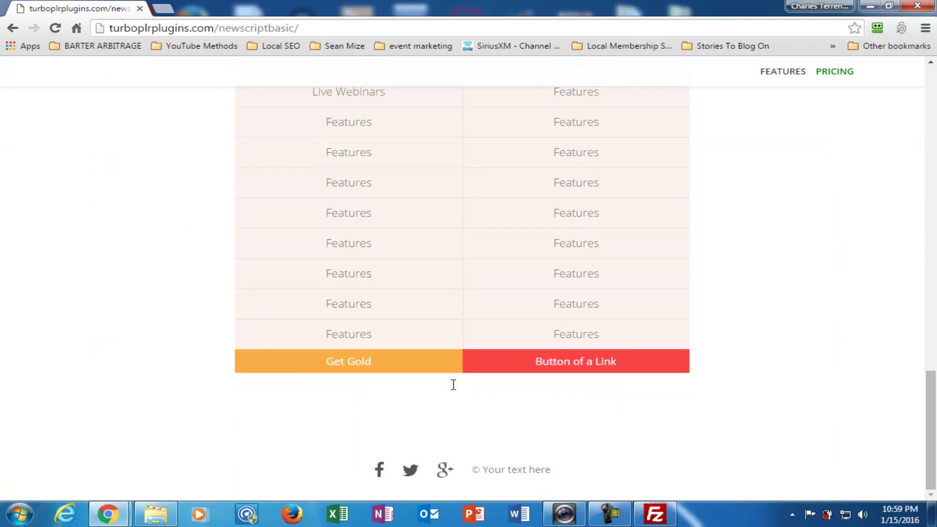
scroll(453, 385, up, 5)
scroll(454, 389, down, 4)
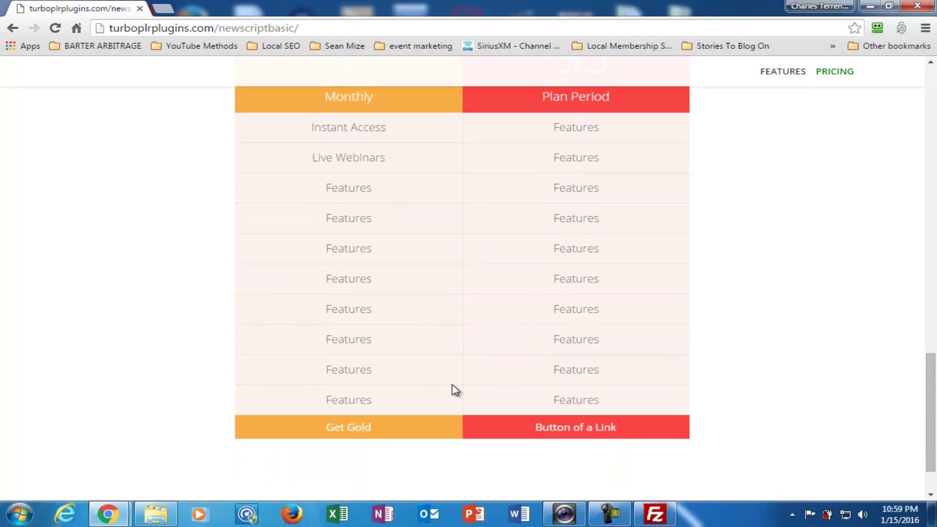
scroll(455, 390, down, 2)
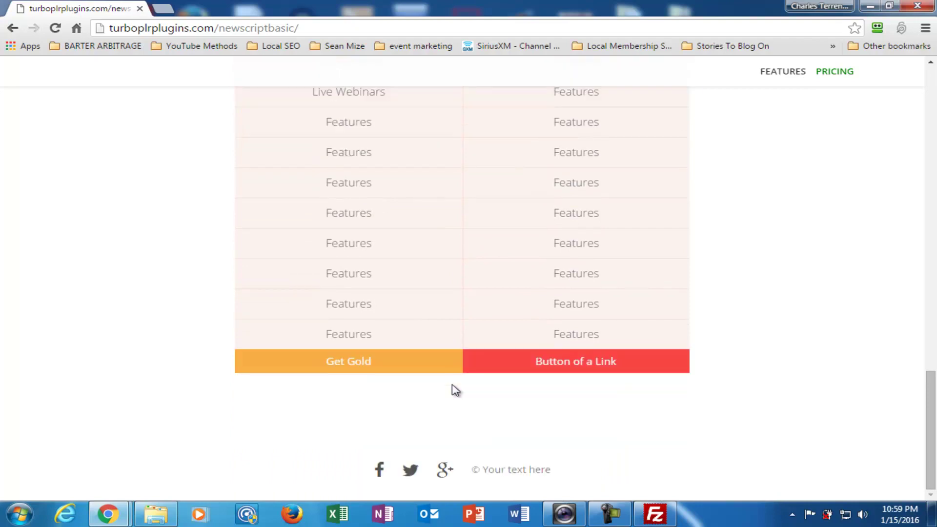
scroll(456, 390, up, 19)
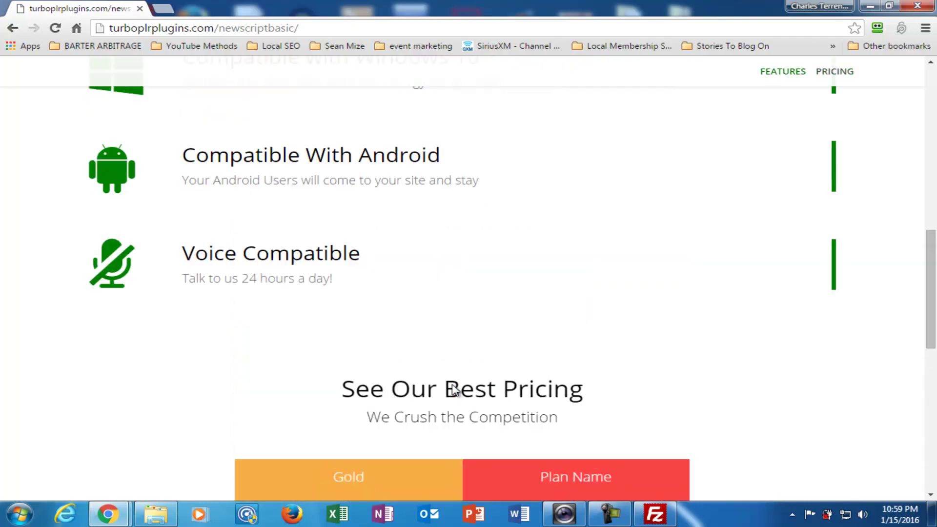
scroll(455, 390, up, 3)
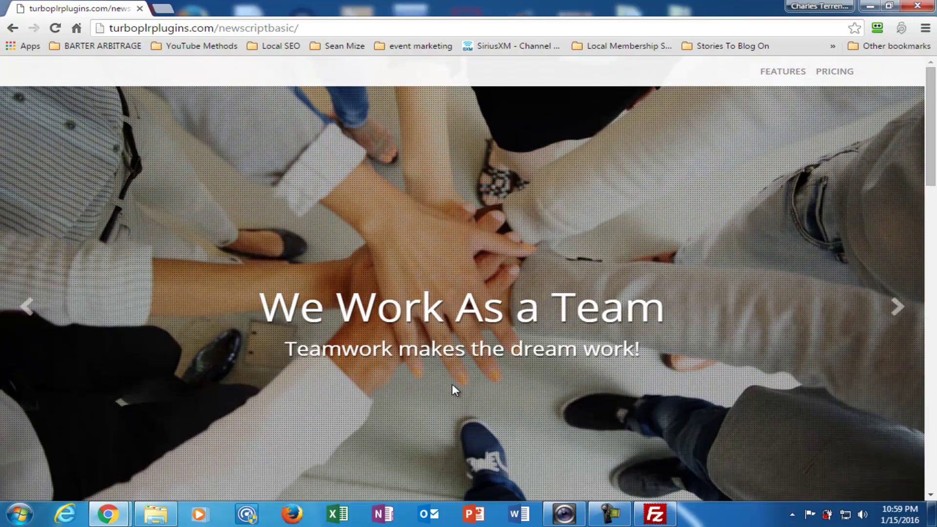